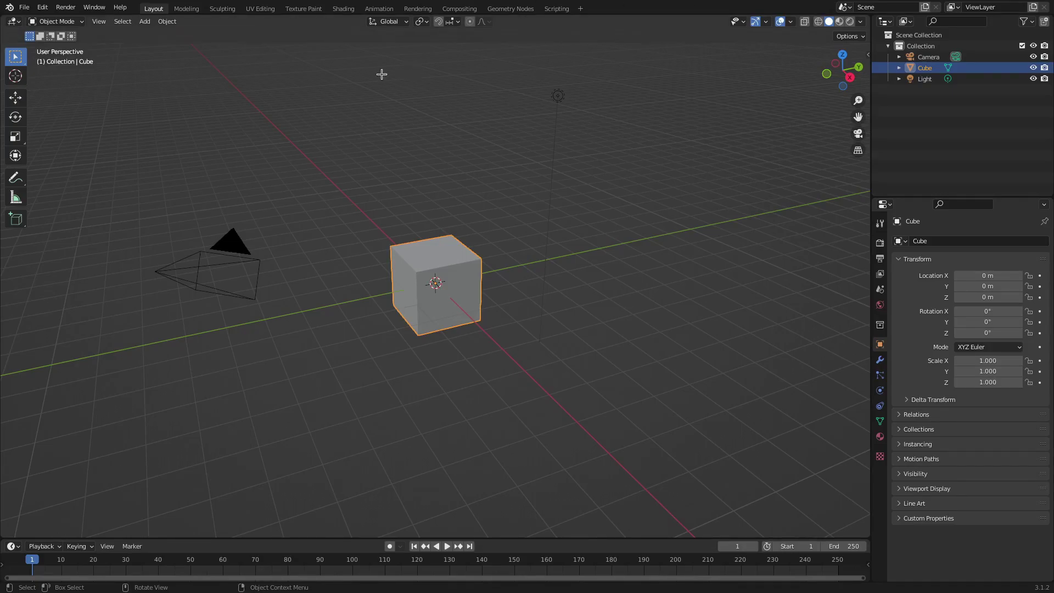
Step: Delete all default objects from the scene and add a mesh plane at the origin
{"action": "left_click_drag", "start_coordinate": [707, 404], "coordinate": [152, 92]}
{"action": "key", "text": "Delete"}
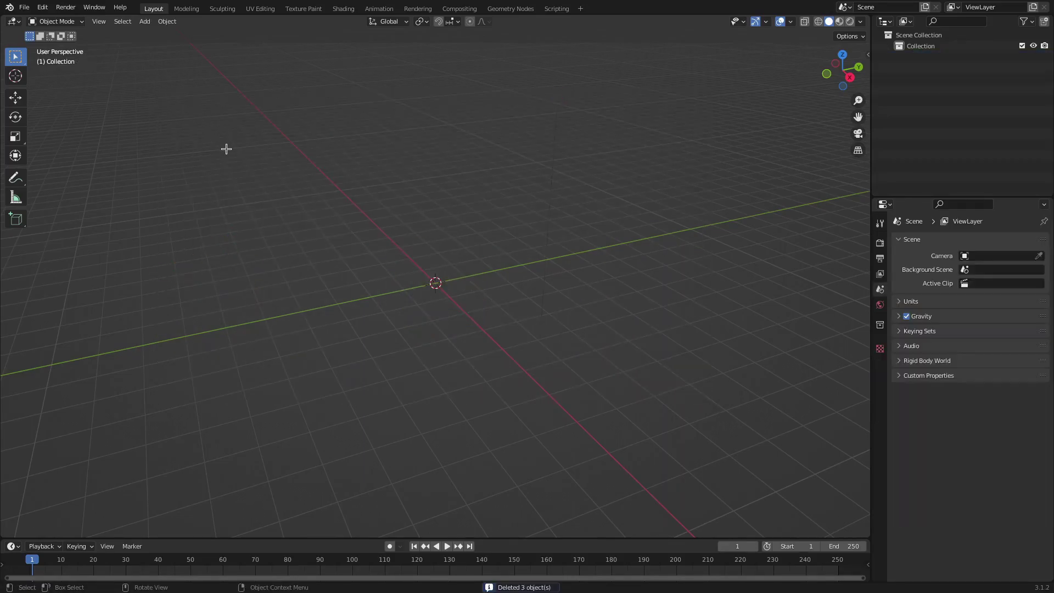
{"action": "key", "text": "shift+a"}
{"action": "mouse_move", "coordinate": [443, 259]}
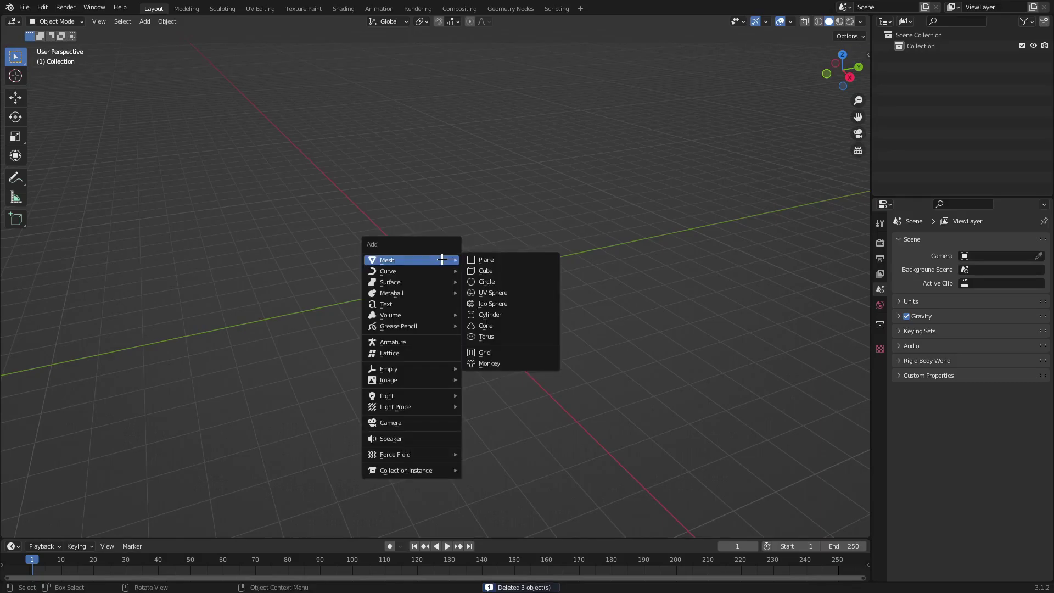
{"action": "left_click", "coordinate": [504, 260]}
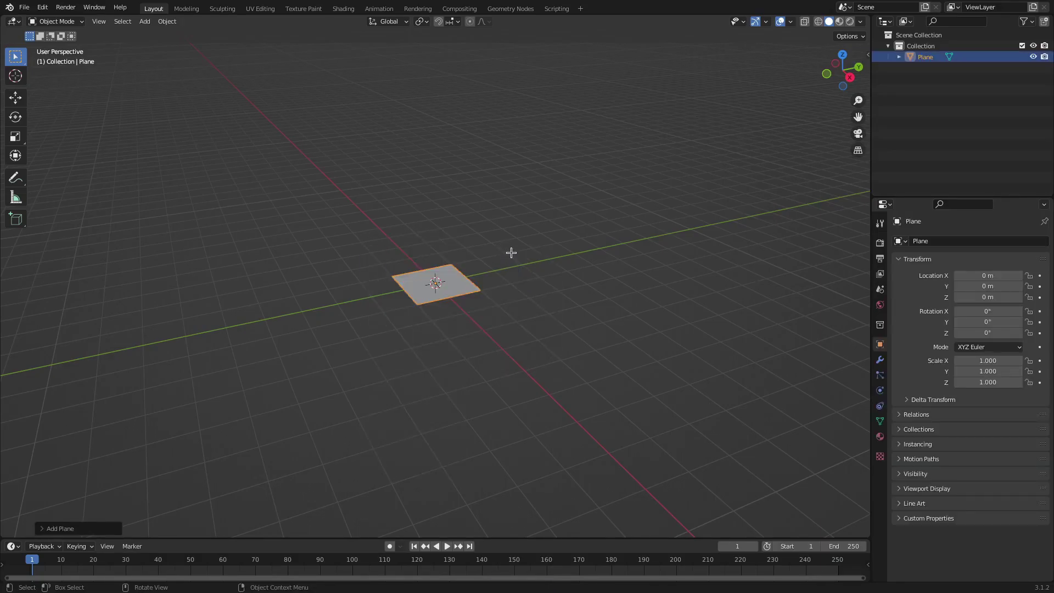
Step: Rotate the plane 90° about the X axis so it stands upright
{"action": "key", "text": "r"}
{"action": "key", "text": "x"}
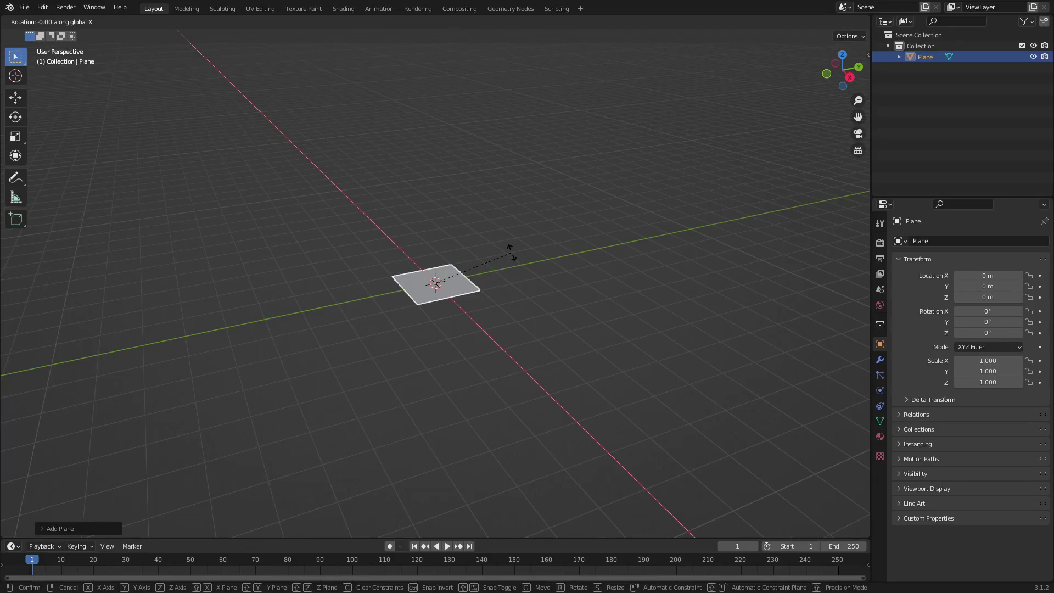
{"action": "type", "text": "90"}
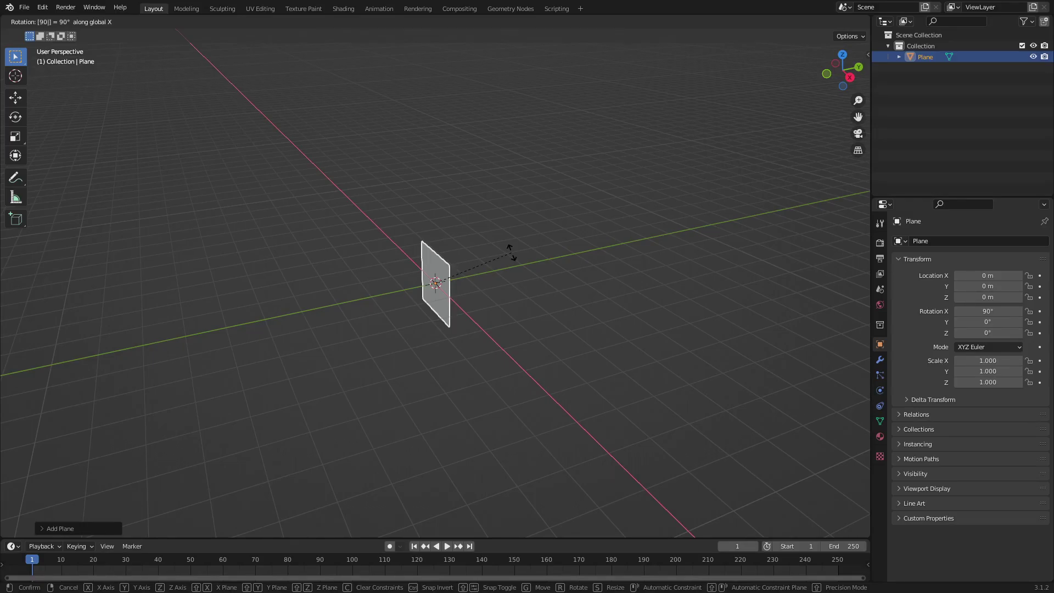
{"action": "key", "text": "Return"}
Step: Scale the plane uniformly to about 2.34 and stretch it along X to a scale of about 7.16
{"action": "middle_click_drag", "start_coordinate": [440, 332], "coordinate": [531, 335]}
{"action": "key", "text": "s"}
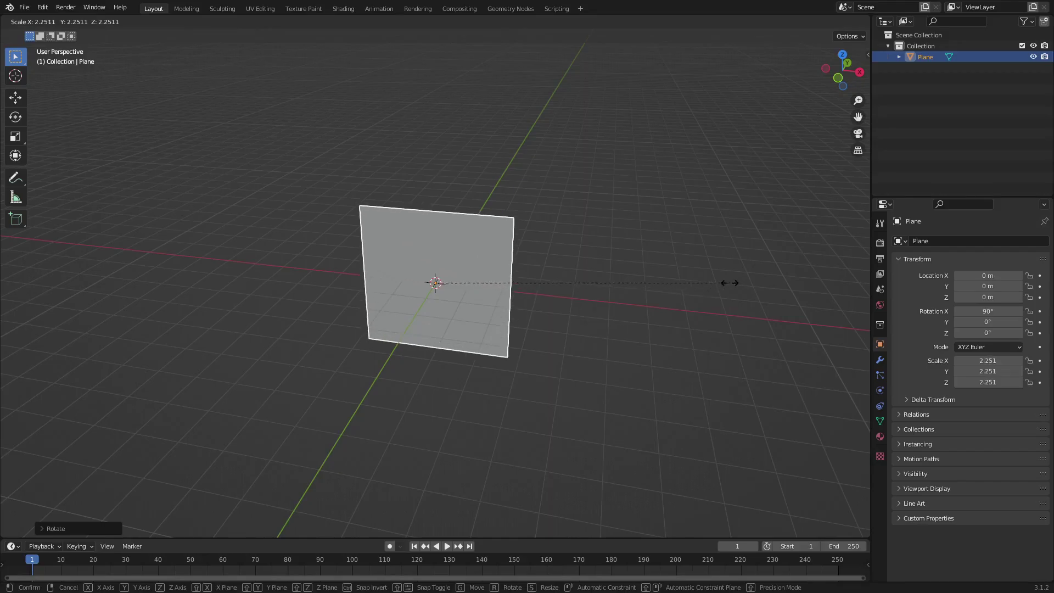
{"action": "left_click", "coordinate": [739, 286]}
{"action": "key", "text": "s"}
{"action": "key", "text": "x"}
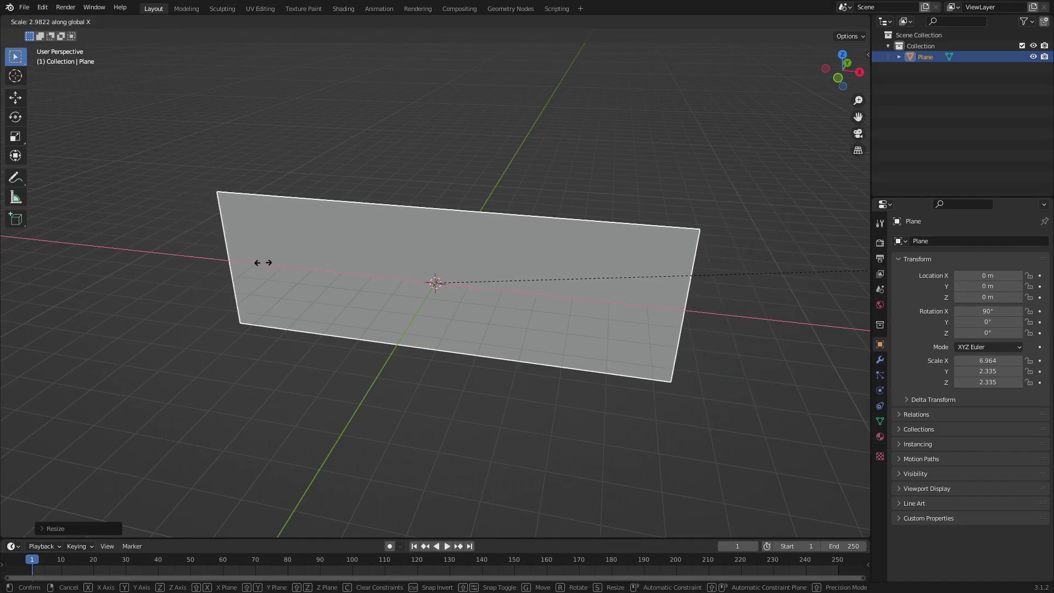
{"action": "left_click", "coordinate": [316, 252]}
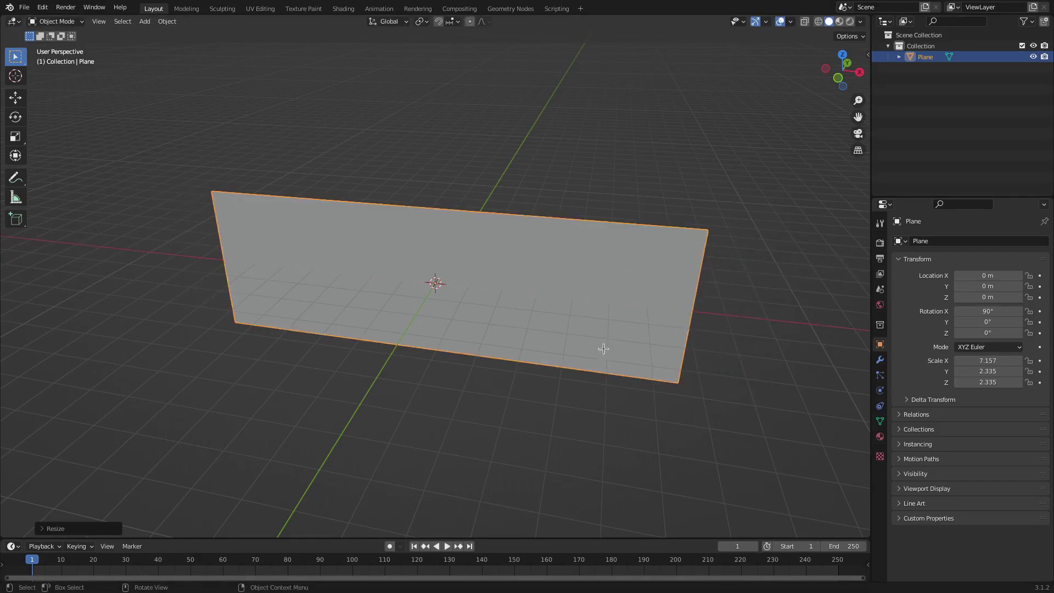
Step: Add a Wave modifier to the plane
{"action": "middle_click_drag", "start_coordinate": [602, 348], "coordinate": [637, 319]}
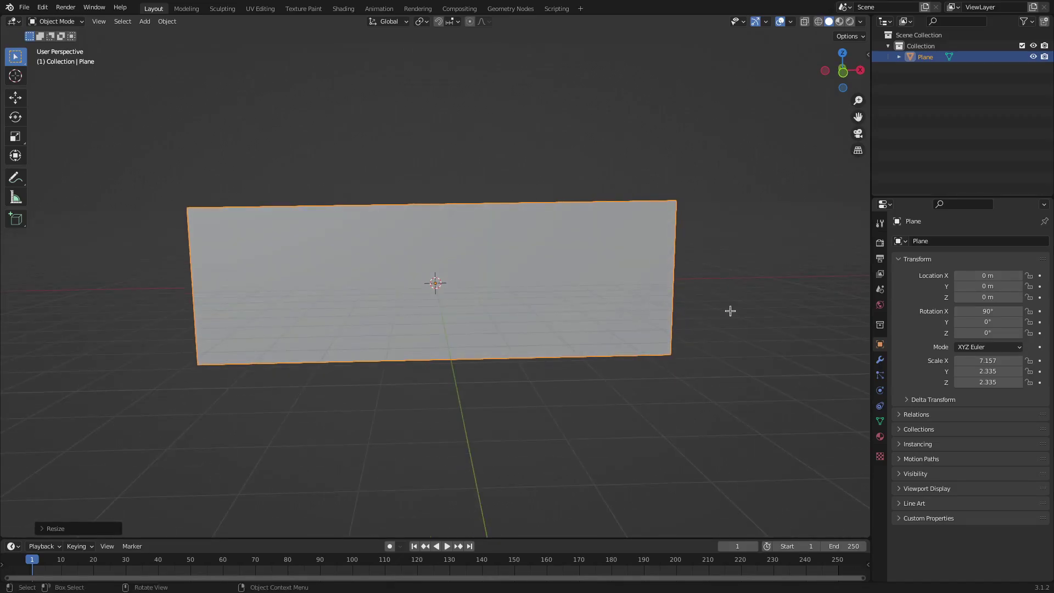
{"action": "left_click", "coordinate": [879, 361]}
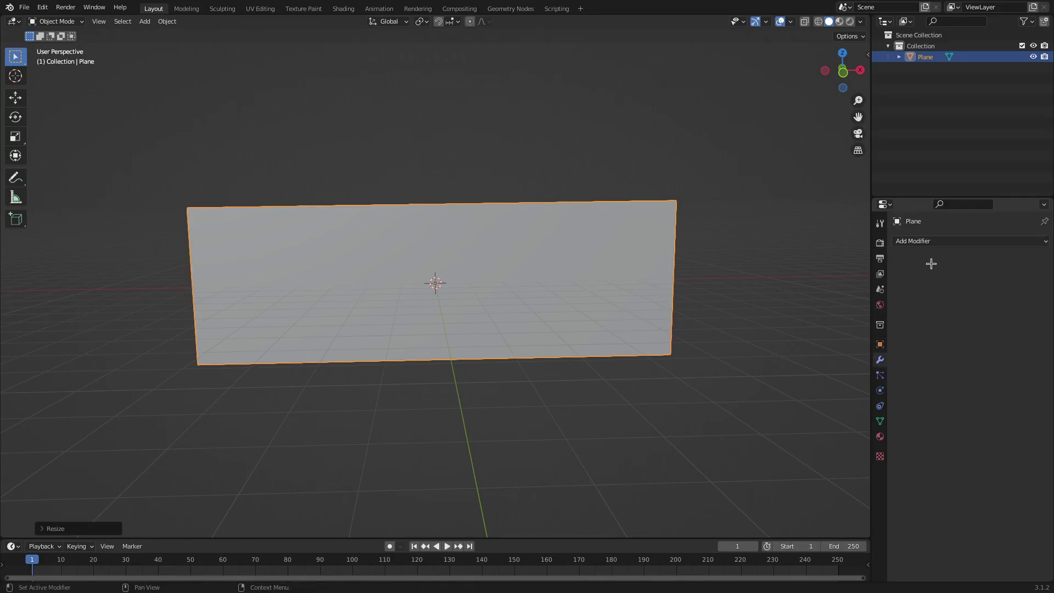
{"action": "left_click", "coordinate": [939, 242]}
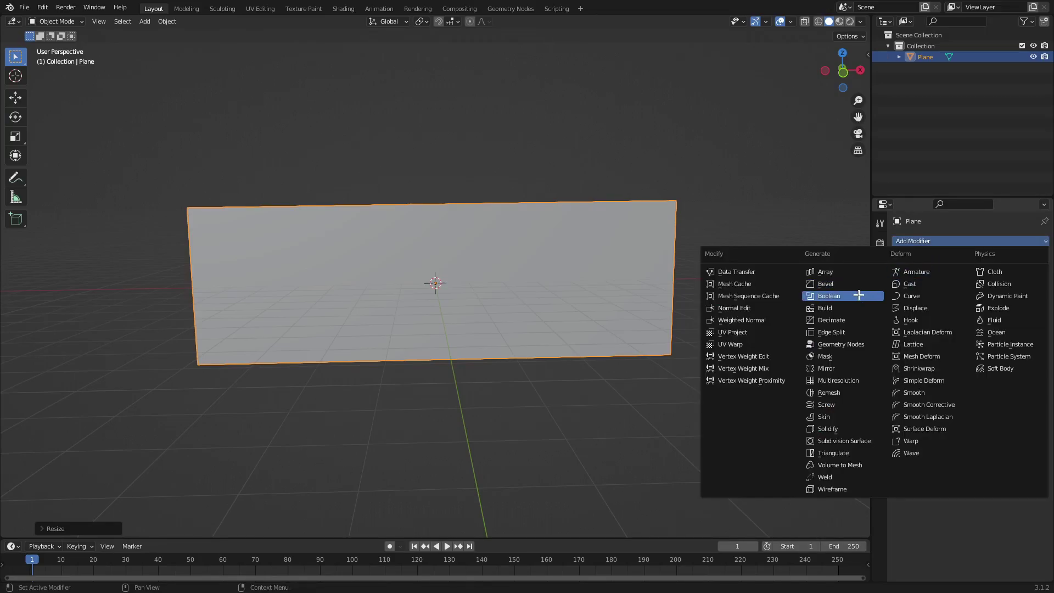
{"action": "left_click", "coordinate": [936, 453]}
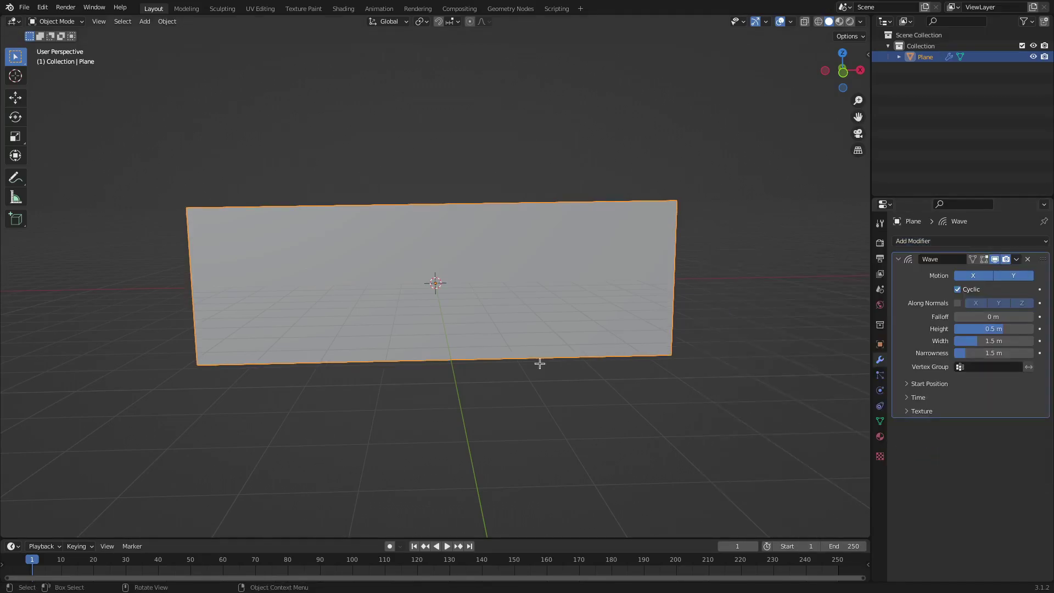
Step: Play the animation to preview the Wave modifier on the plane, stop playback and switch to Edit Mode
{"action": "middle_click_drag", "start_coordinate": [542, 362], "coordinate": [608, 376]}
{"action": "left_click", "coordinate": [447, 545]}
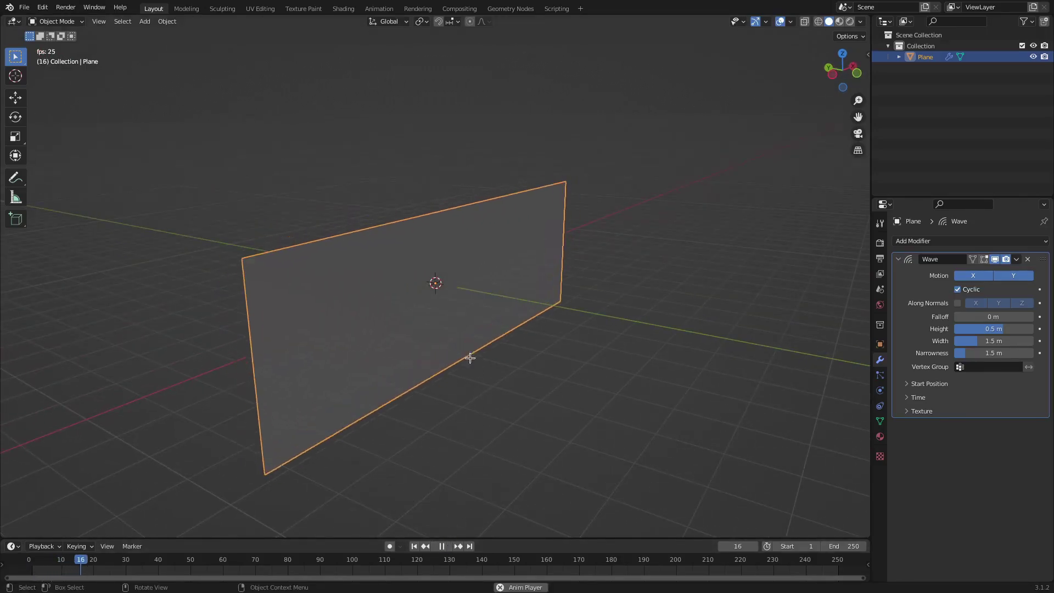
{"action": "middle_click_drag", "start_coordinate": [466, 353], "coordinate": [423, 325]}
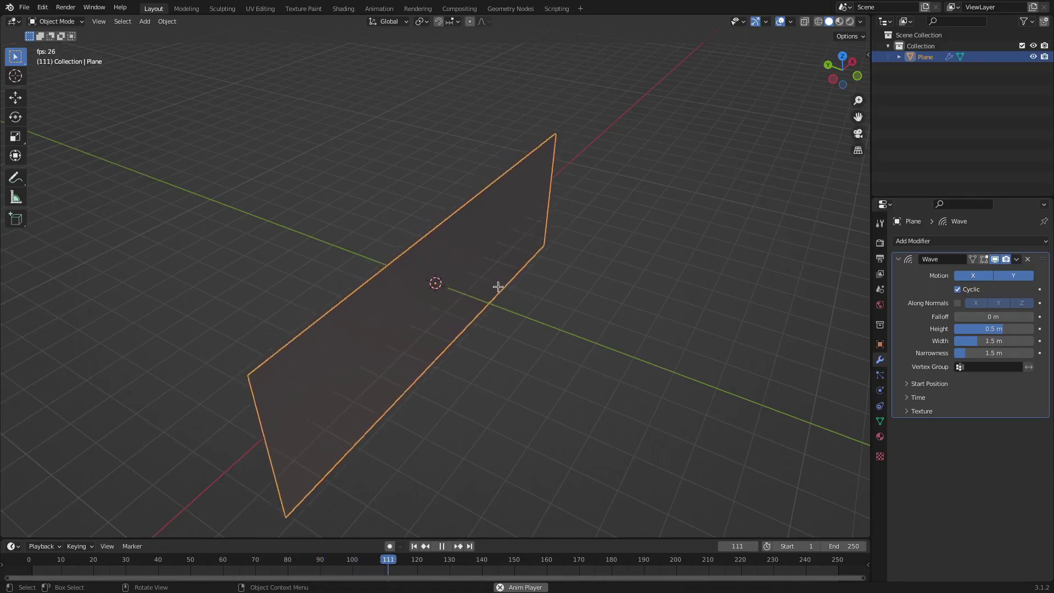
{"action": "left_click", "coordinate": [443, 546]}
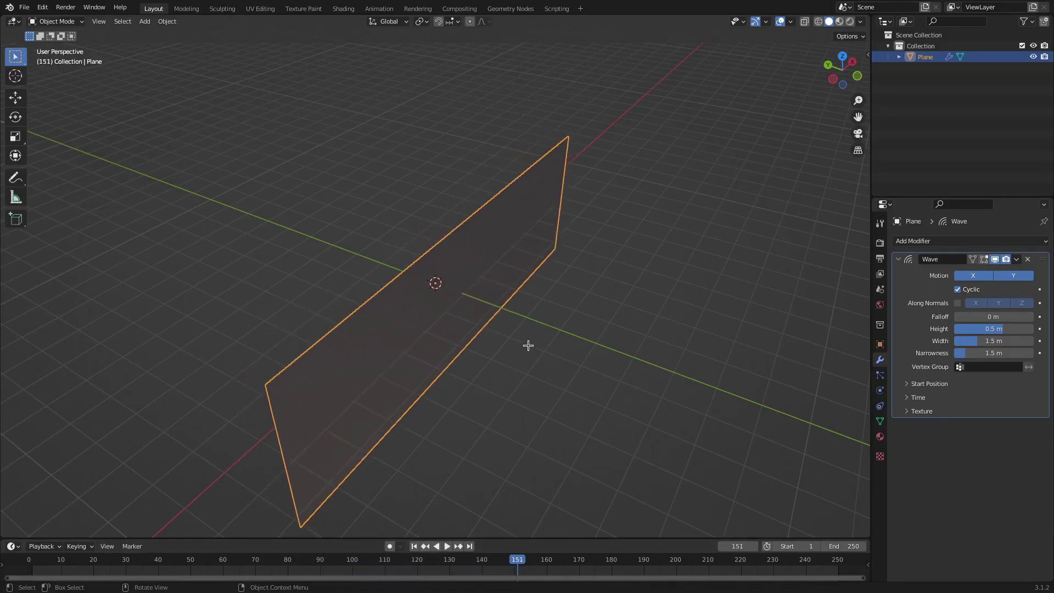
{"action": "key", "text": "Tab"}
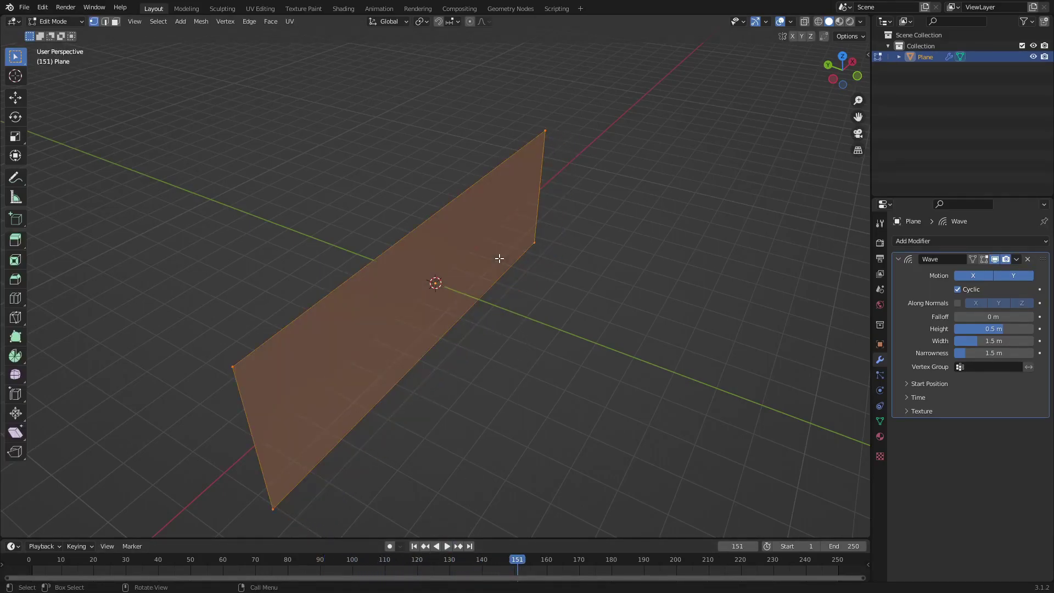
Step: Try subdividing the whole plane once, and undo the subdivision
{"action": "right_click", "coordinate": [419, 231]}
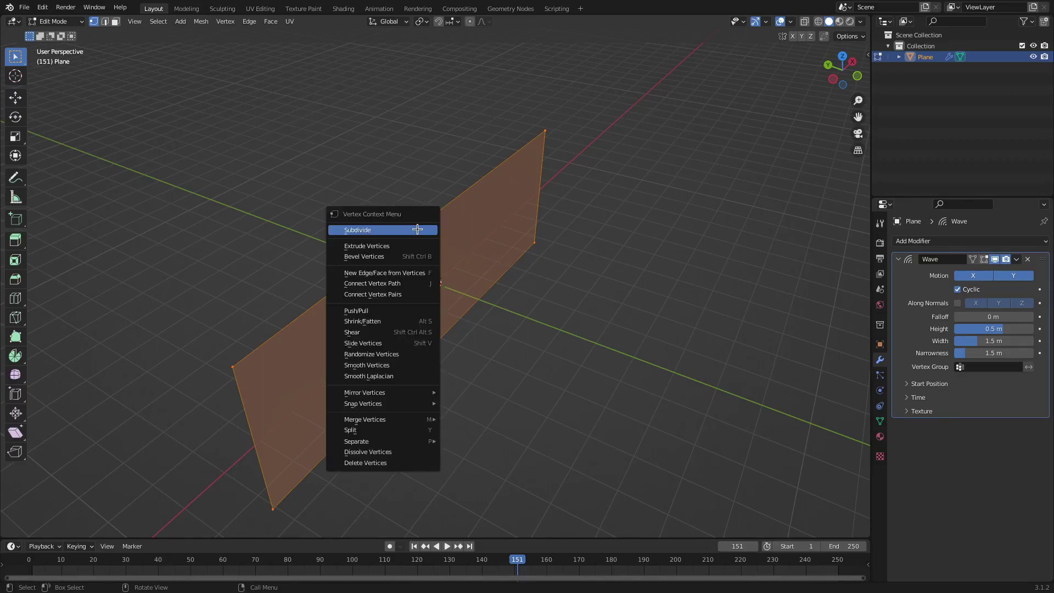
{"action": "left_click", "coordinate": [417, 229]}
{"action": "middle_click_drag", "start_coordinate": [517, 257], "coordinate": [585, 252]}
{"action": "middle_click_drag", "start_coordinate": [297, 232], "coordinate": [287, 236]}
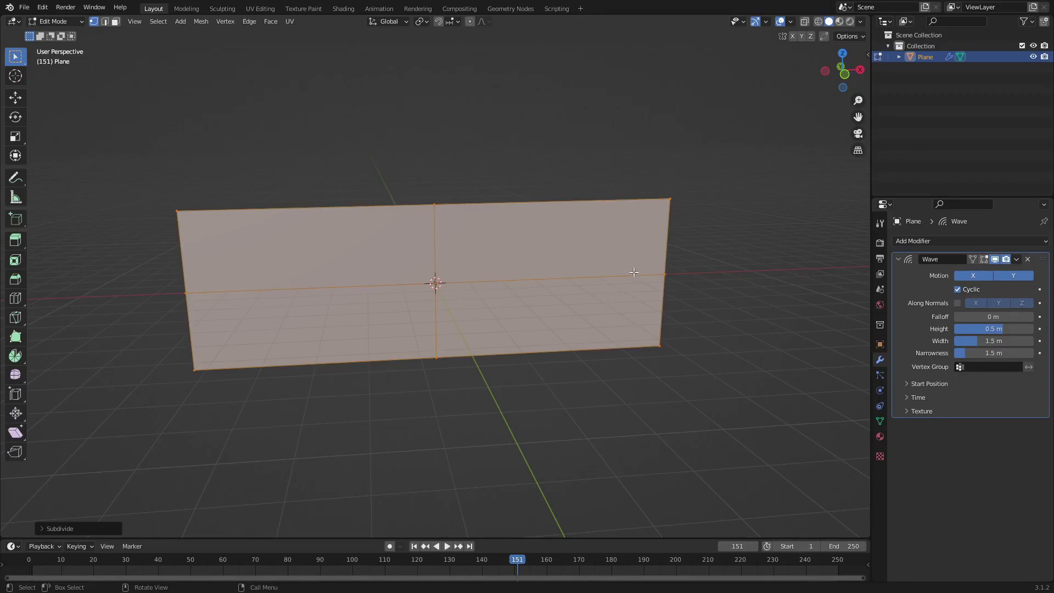
{"action": "key", "text": "ctrl+z"}
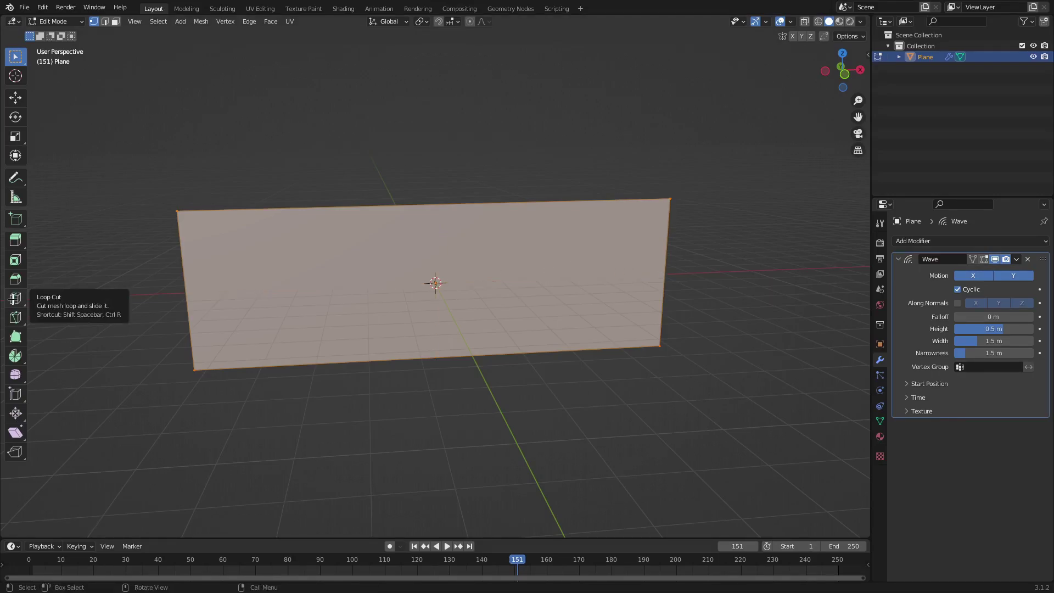
Step: Add three evenly spaced vertical loop cuts and one horizontal loop cut through the middle of the plane
{"action": "left_click", "coordinate": [15, 298]}
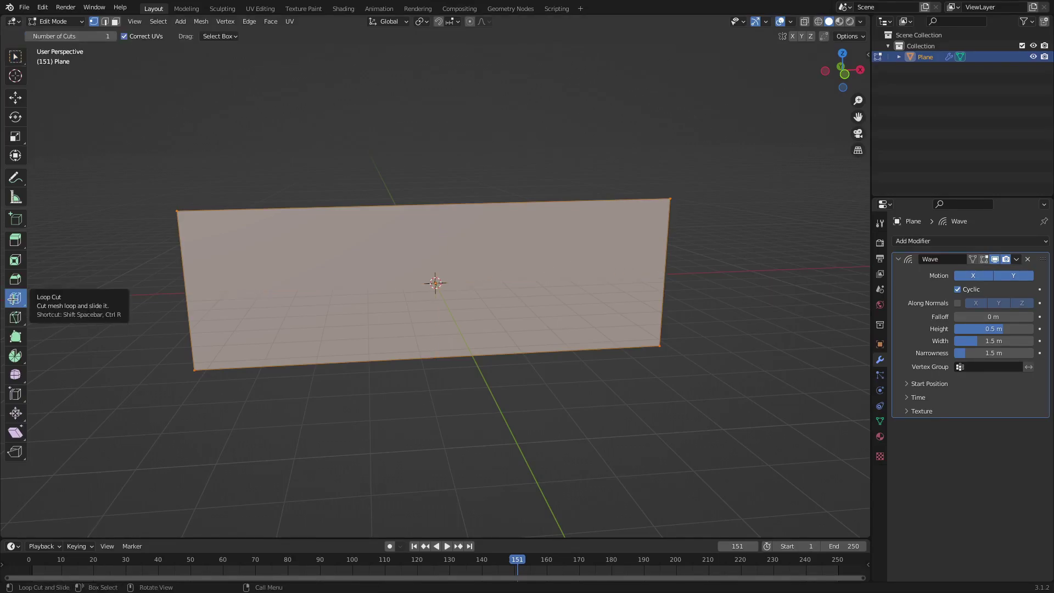
{"action": "left_click", "coordinate": [437, 347]}
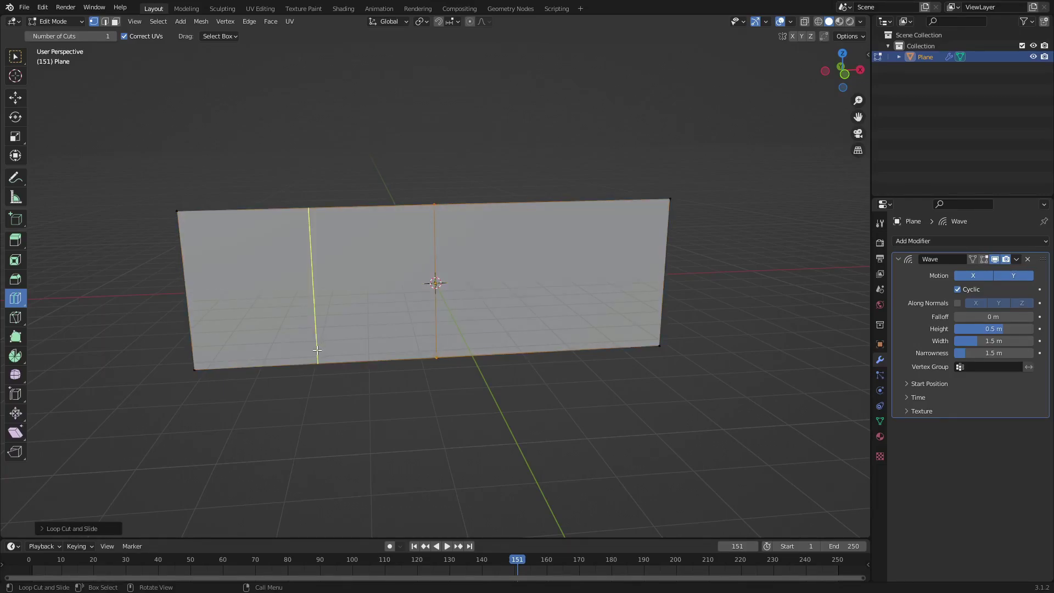
{"action": "left_click", "coordinate": [319, 351]}
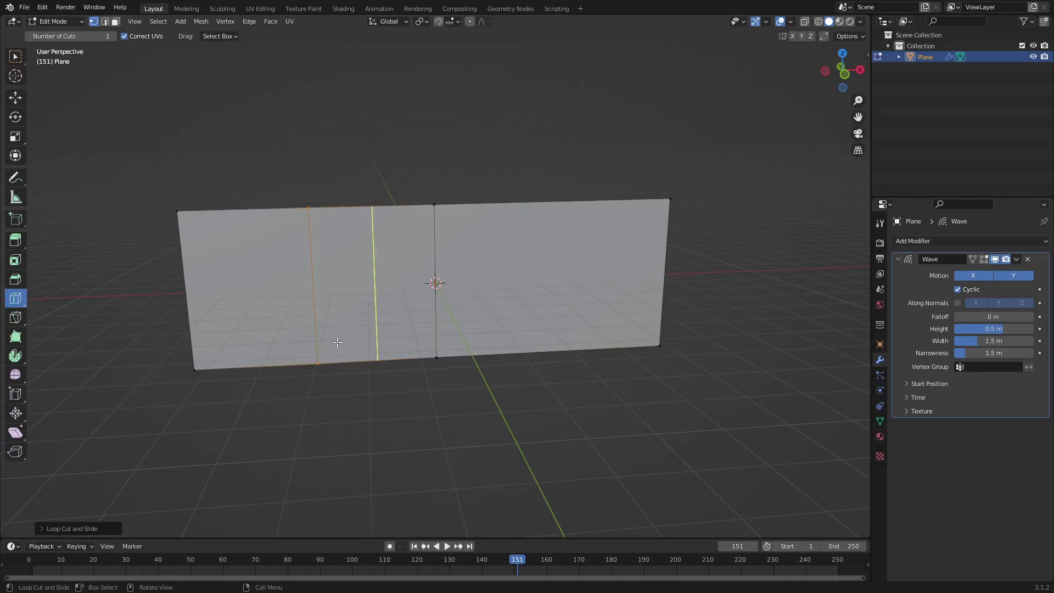
{"action": "left_click", "coordinate": [552, 346]}
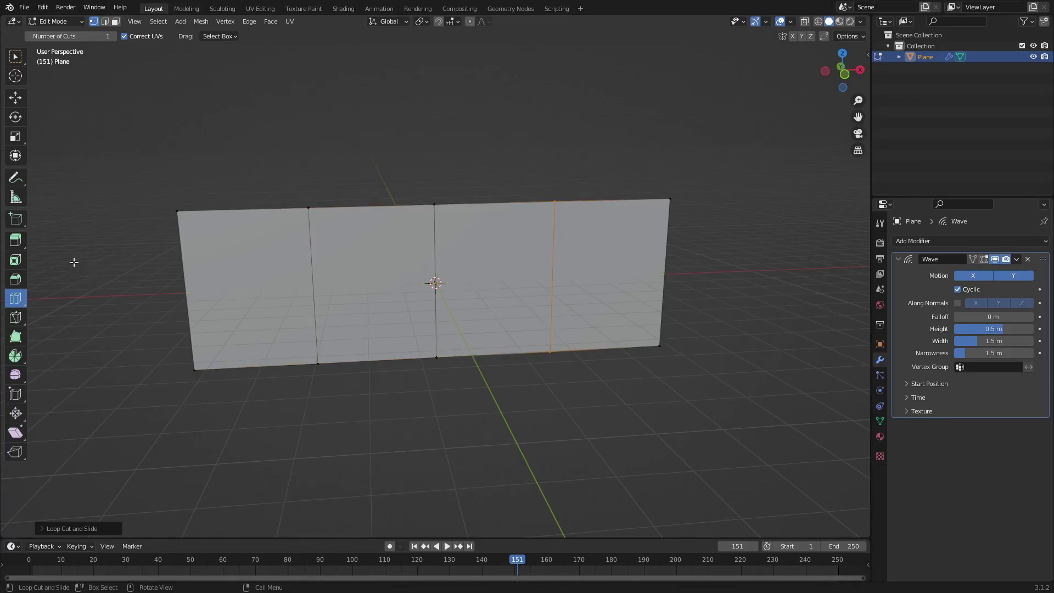
{"action": "left_click", "coordinate": [192, 291]}
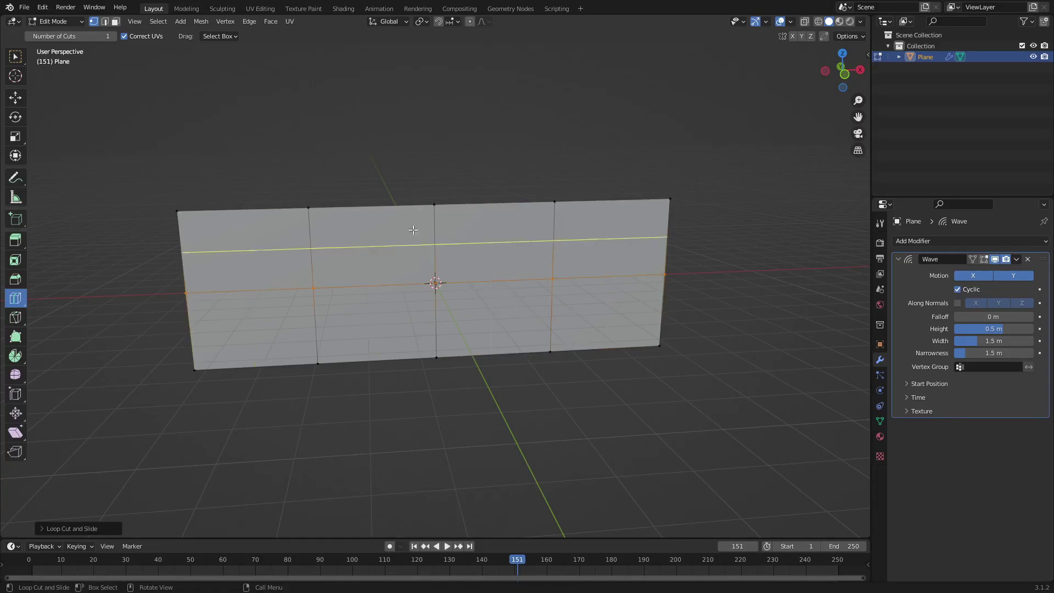
Step: Box-select the plane's entire mesh and subdivide it once
{"action": "left_click", "coordinate": [17, 55]}
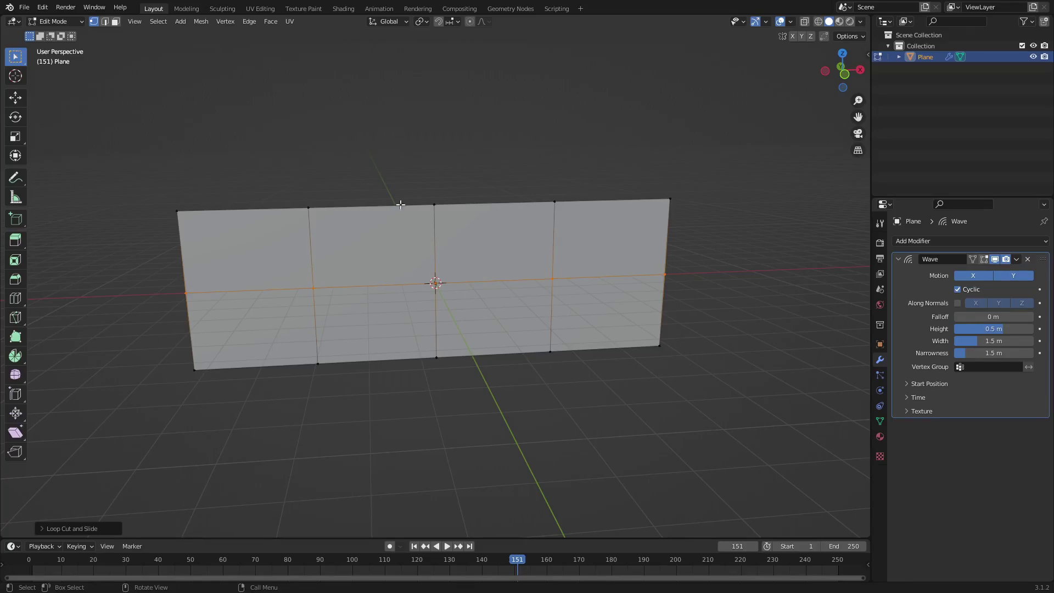
{"action": "left_click_drag", "start_coordinate": [144, 126], "coordinate": [750, 411]}
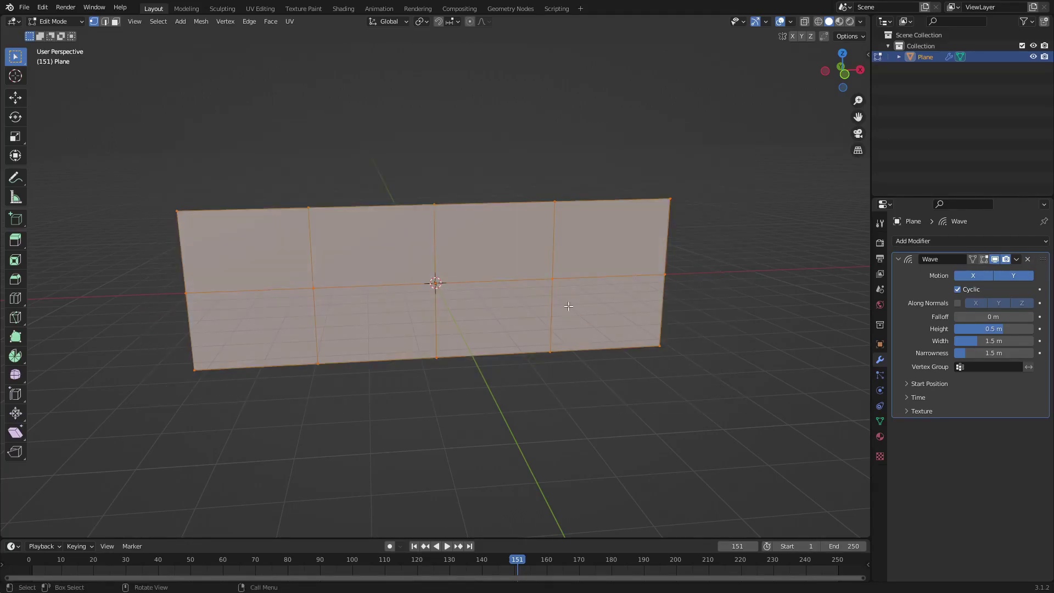
{"action": "right_click", "coordinate": [448, 194]}
{"action": "left_click", "coordinate": [449, 194]}
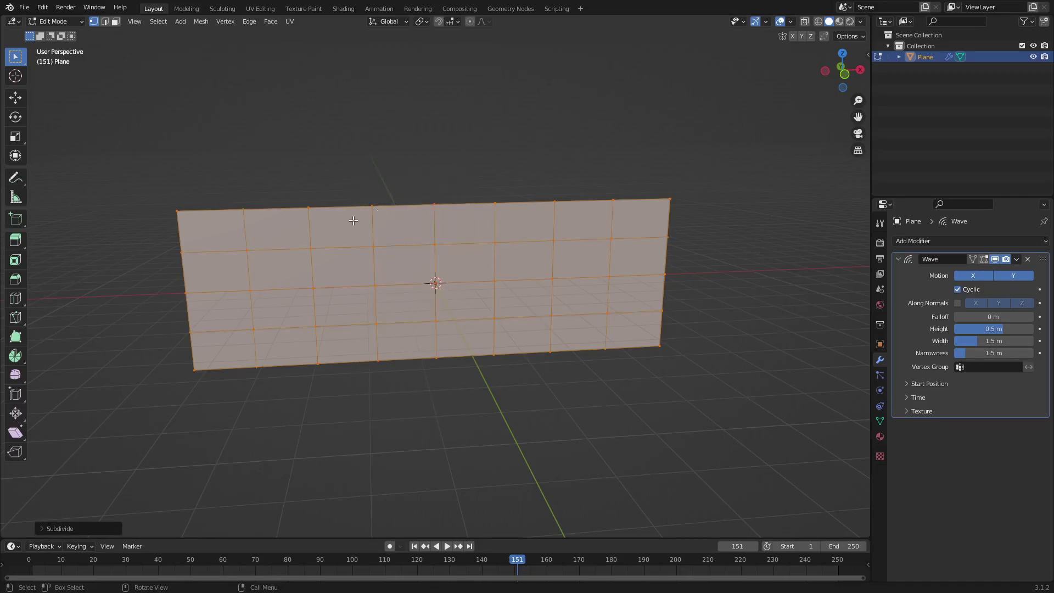
Step: Return to Object Mode and rewind the animation to frame 1
{"action": "middle_click_drag", "start_coordinate": [568, 335], "coordinate": [604, 315]}
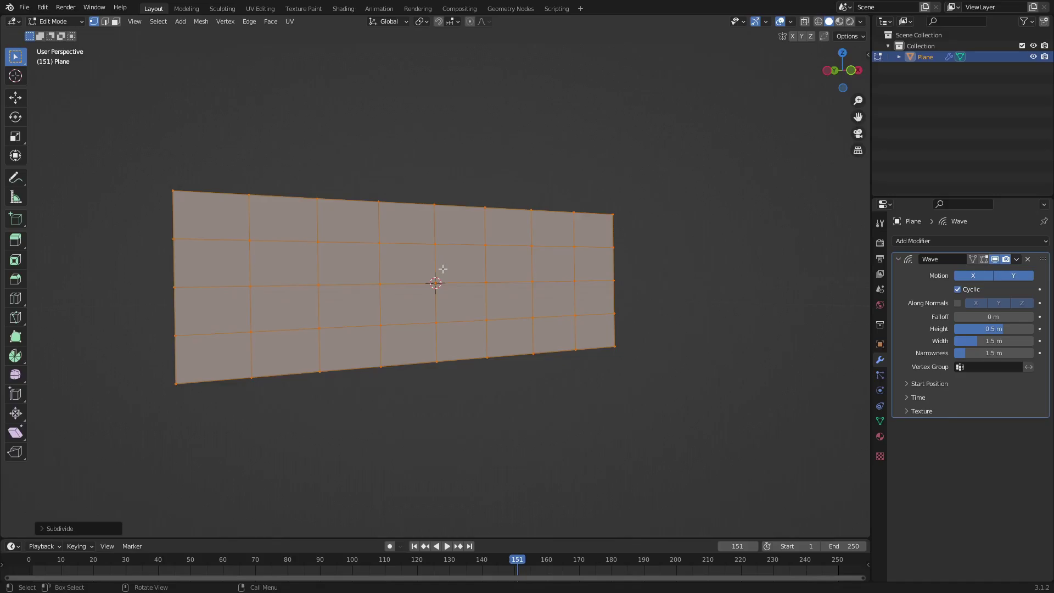
{"action": "middle_click_drag", "start_coordinate": [491, 265], "coordinate": [531, 280]}
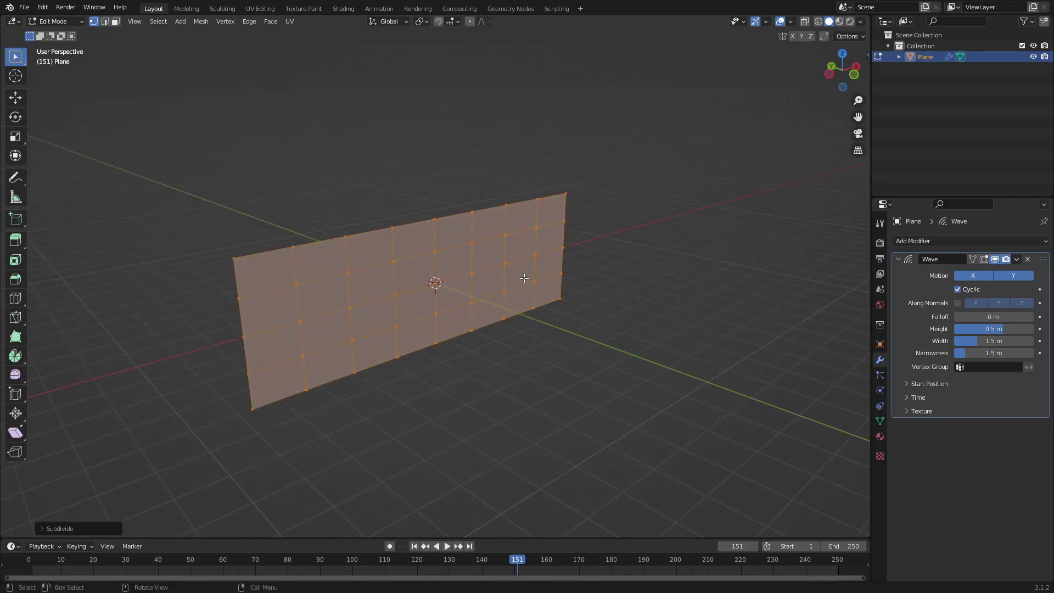
{"action": "key", "text": "Tab"}
{"action": "left_click", "coordinate": [414, 546]}
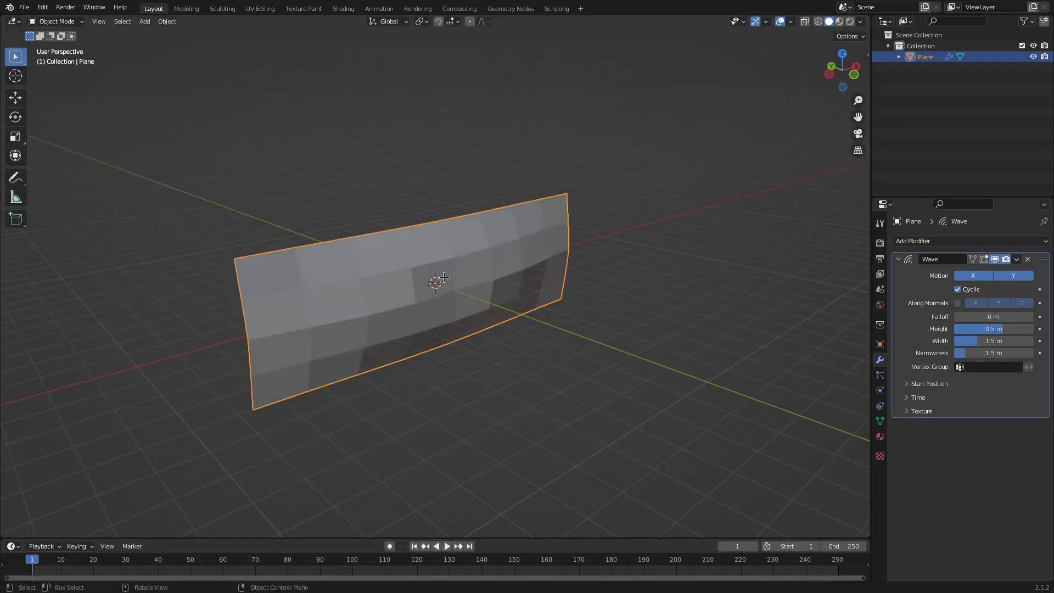
Step: Compare the plane in Edit Mode and Object Mode, and play the wave animation in Object Mode
{"action": "key", "text": "Tab"}
{"action": "key", "text": "Tab"}
{"action": "key", "text": "Tab"}
{"action": "key", "text": "Tab"}
{"action": "key", "text": "Tab"}
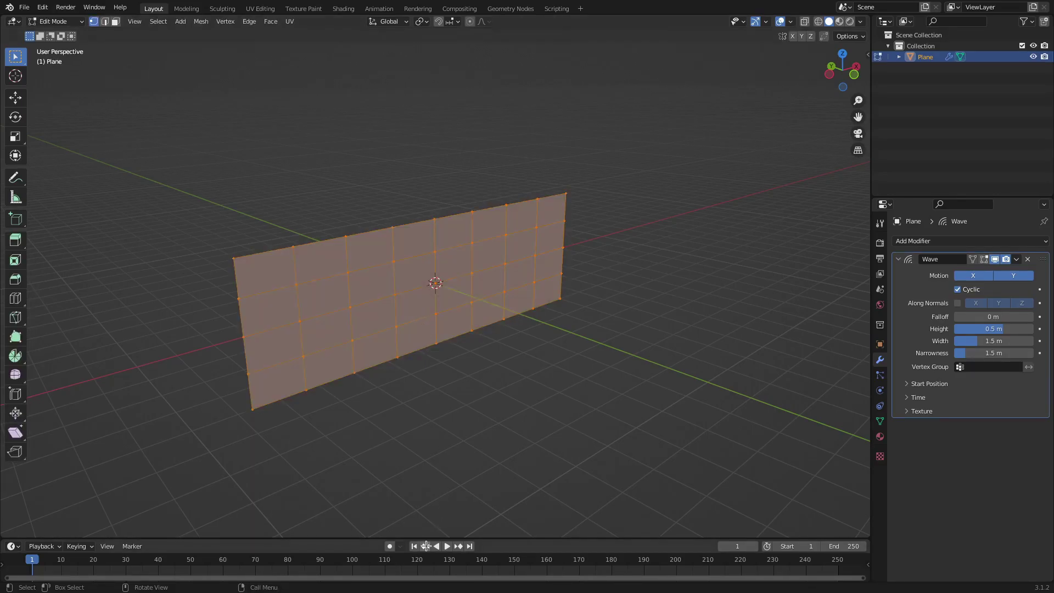
{"action": "key", "text": "Tab"}
{"action": "left_click", "coordinate": [447, 545]}
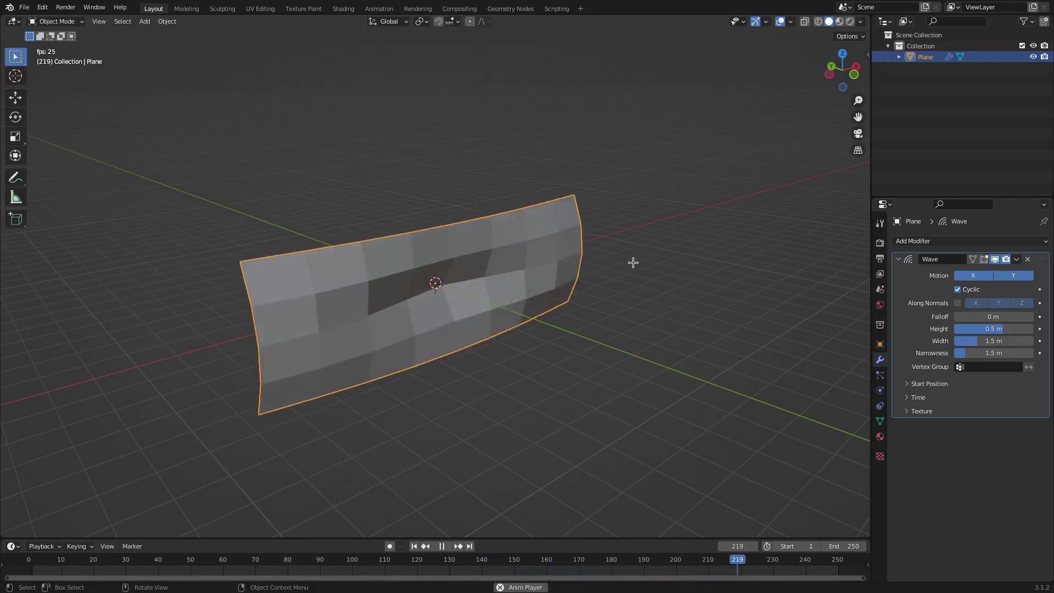
{"action": "key", "text": "Tab"}
{"action": "type", "text": "ry90"}
{"action": "key", "text": "Escape"}
{"action": "key", "text": "Tab"}
{"action": "key", "text": "r"}
{"action": "key", "text": "x"}
{"action": "key", "text": "Escape"}
Step: Try rotating the plane's mesh 90° about the X axis in Edit Mode, and return to Object Mode
{"action": "key", "text": "Tab"}
{"action": "key", "text": "r"}
{"action": "key", "text": "x"}
{"action": "key", "text": "9"}
{"action": "key", "text": "0"}
{"action": "key", "text": "Return"}
{"action": "key", "text": "Tab"}
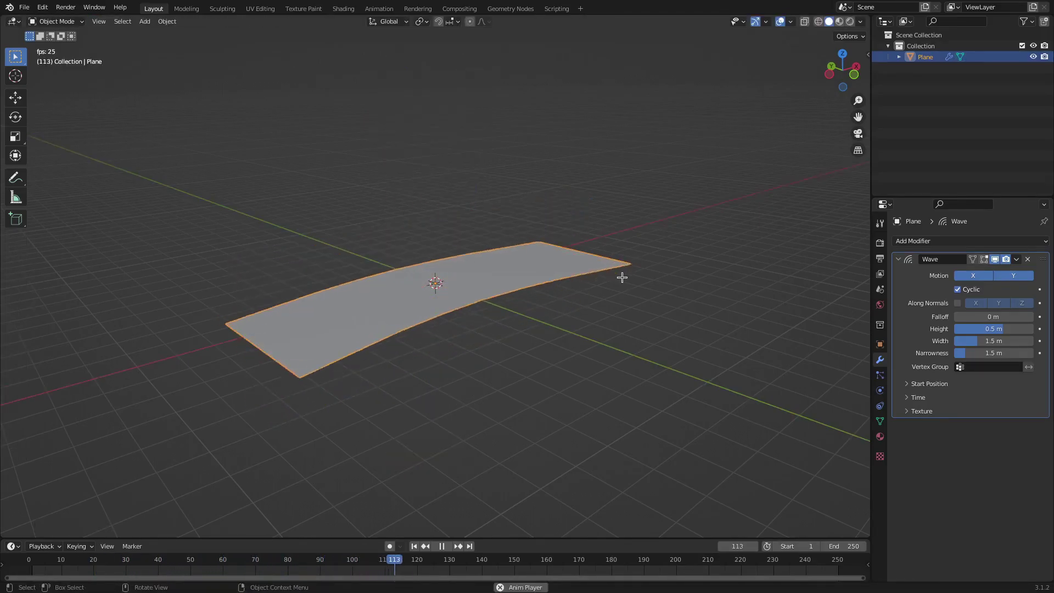
Step: Try rotating the plane object 90° about the X axis in Object Mode while the animation plays
{"action": "key", "text": "r"}
{"action": "key", "text": "x"}
{"action": "key", "text": "9"}
{"action": "key", "text": "0"}
{"action": "key", "text": "Return"}
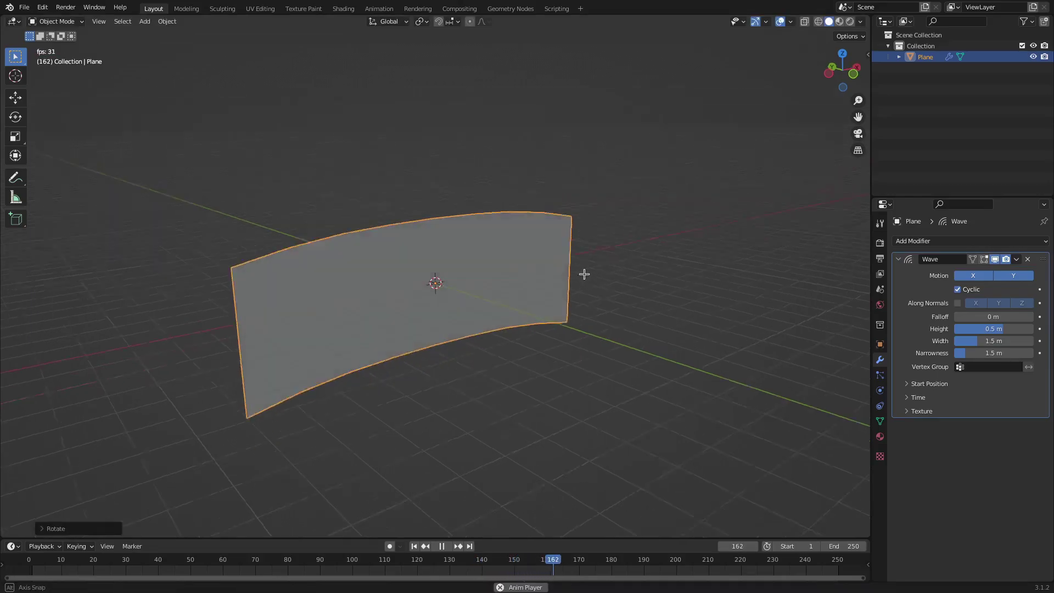
{"action": "key", "text": "Tab"}
{"action": "key", "text": "Tab"}
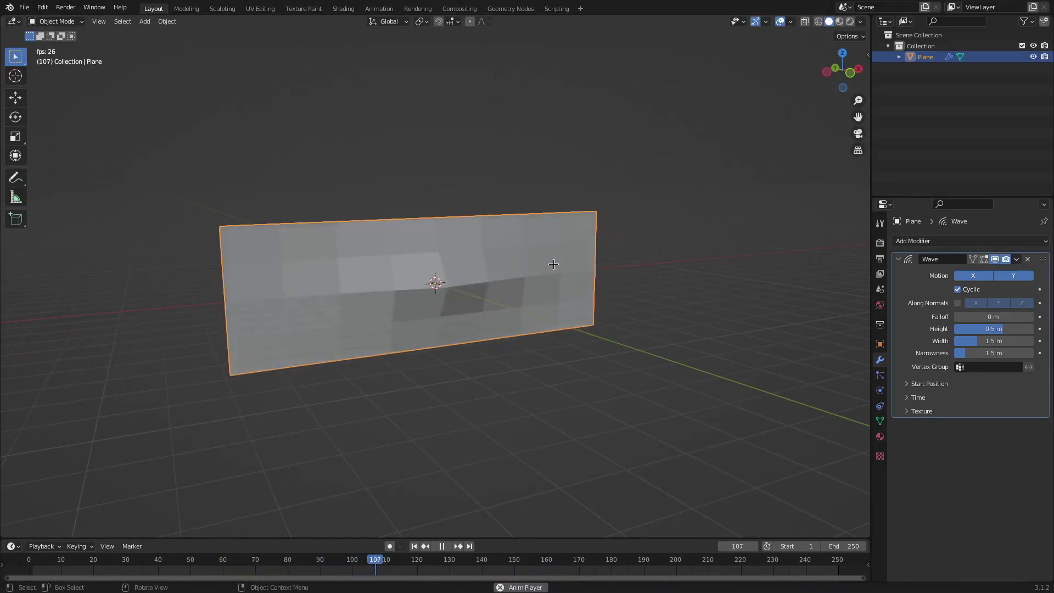
Step: Rotate the plane's mesh 90° about the global X axis in Edit Mode, and play the animation in Object Mode
{"action": "key", "text": "Tab"}
{"action": "middle_click_drag", "start_coordinate": [554, 264], "coordinate": [588, 296]}
{"action": "key", "text": "space"}
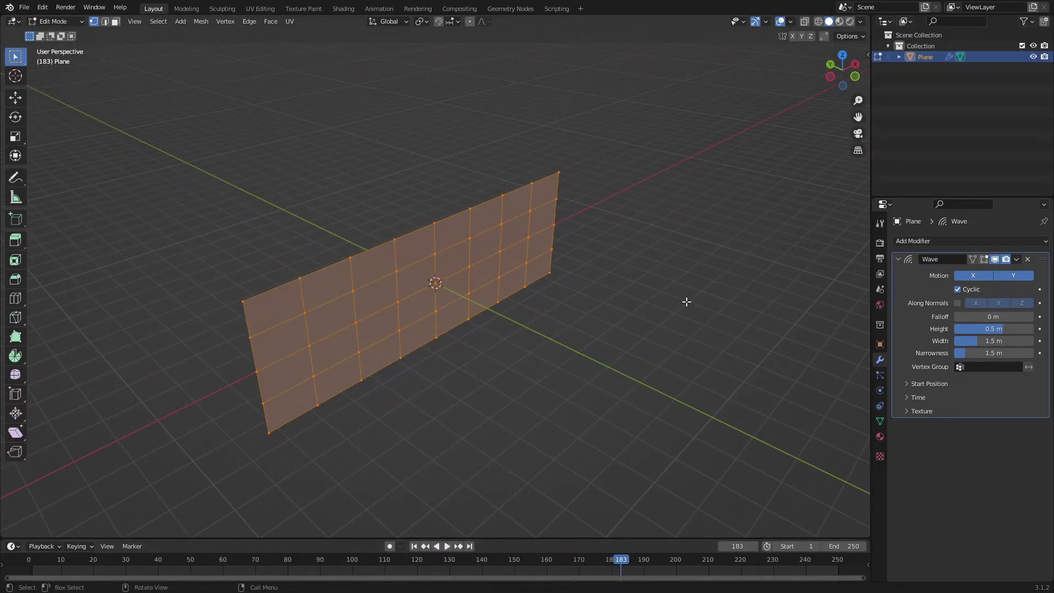
{"action": "type", "text": "rx"}
{"action": "type", "text": "90"}
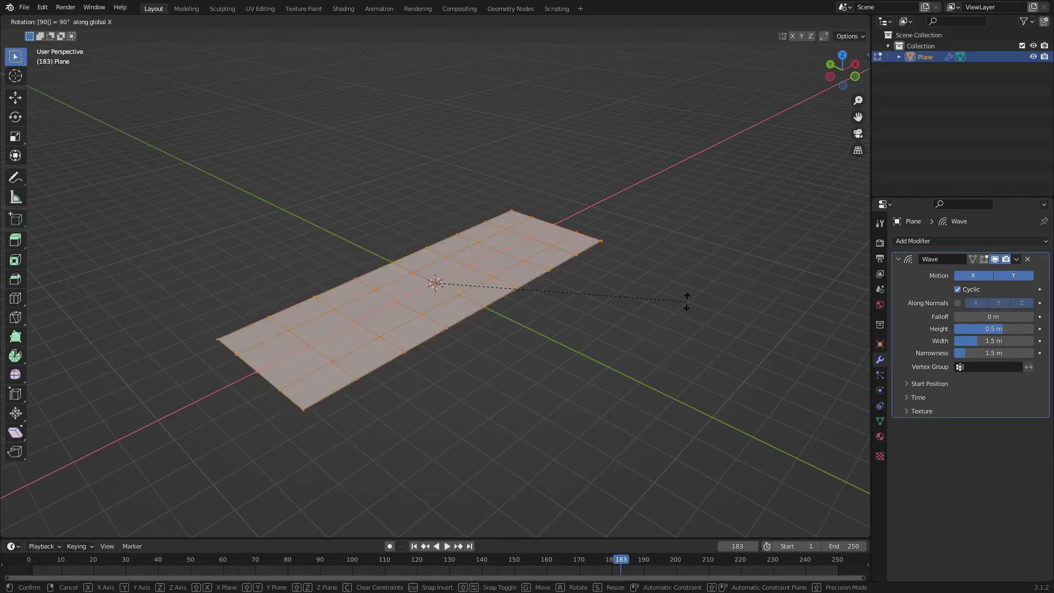
{"action": "key", "text": "Return"}
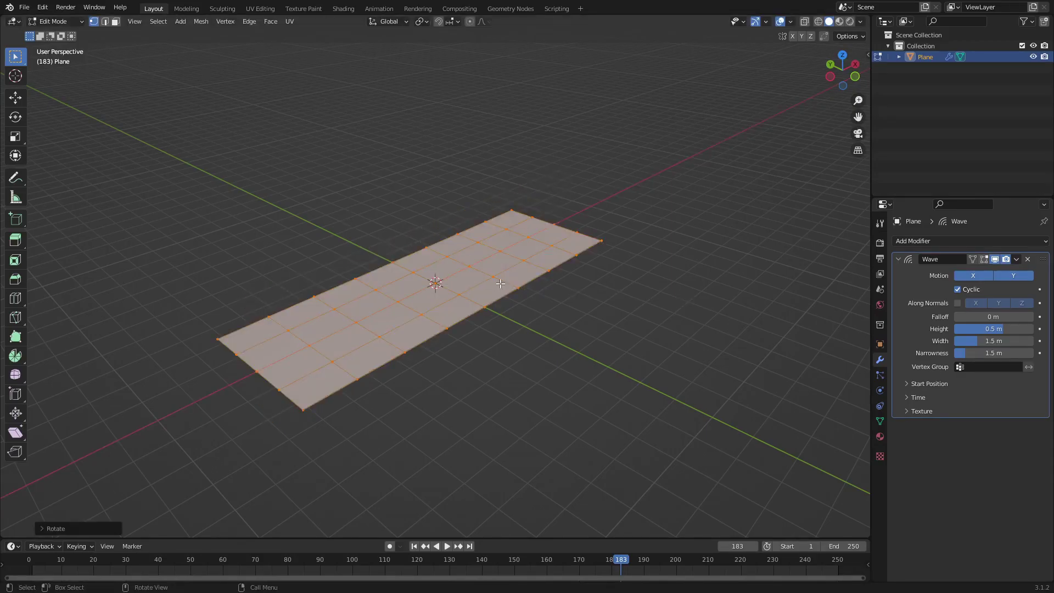
{"action": "key", "text": "Tab"}
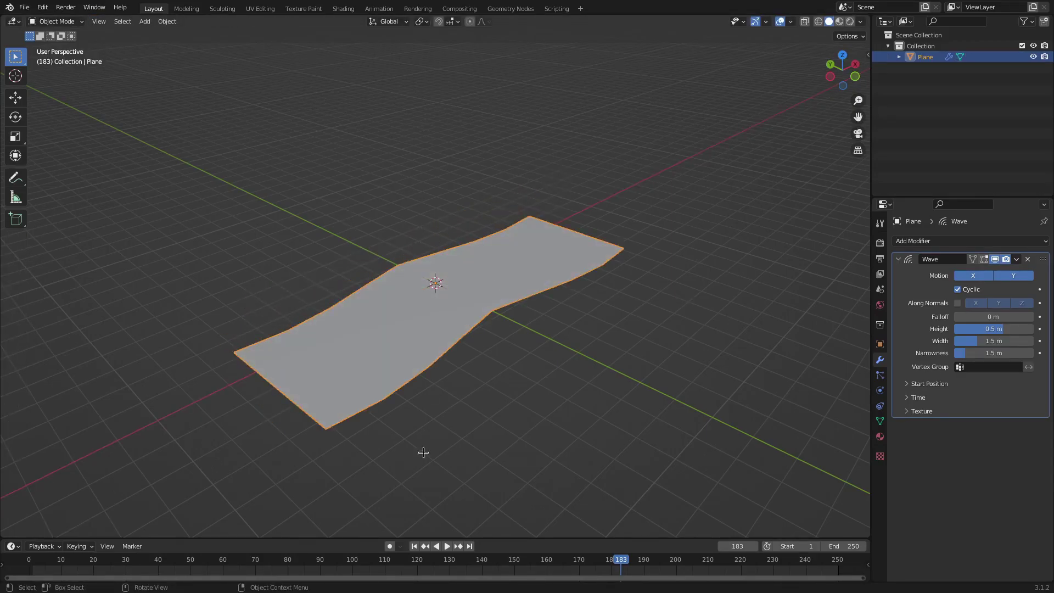
{"action": "left_click", "coordinate": [447, 547]}
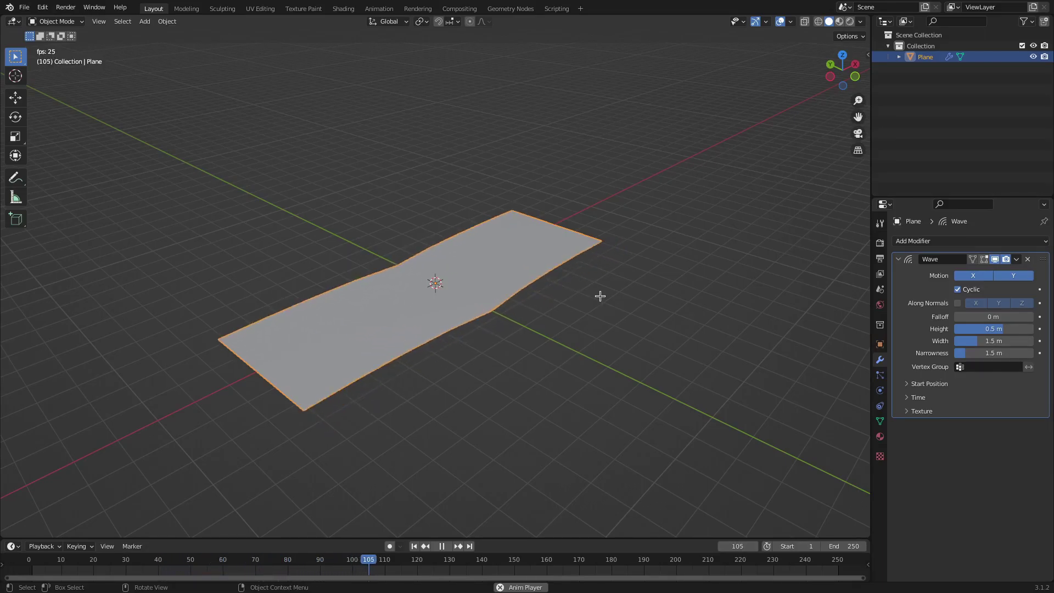
Step: Stand the plane object upright by rotating it 90° about the X axis in Object Mode while the animation plays
{"action": "type", "text": "rx90"}
{"action": "key", "text": "Return"}
{"action": "scroll", "coordinate": [600, 296], "scroll_direction": "up", "scroll_amount": 3}
{"action": "middle_click_drag", "start_coordinate": [600, 297], "coordinate": [493, 264]}
{"action": "scroll", "coordinate": [493, 274], "scroll_direction": "down", "scroll_amount": 3}
{"action": "middle_click_drag", "start_coordinate": [505, 307], "coordinate": [563, 315]}
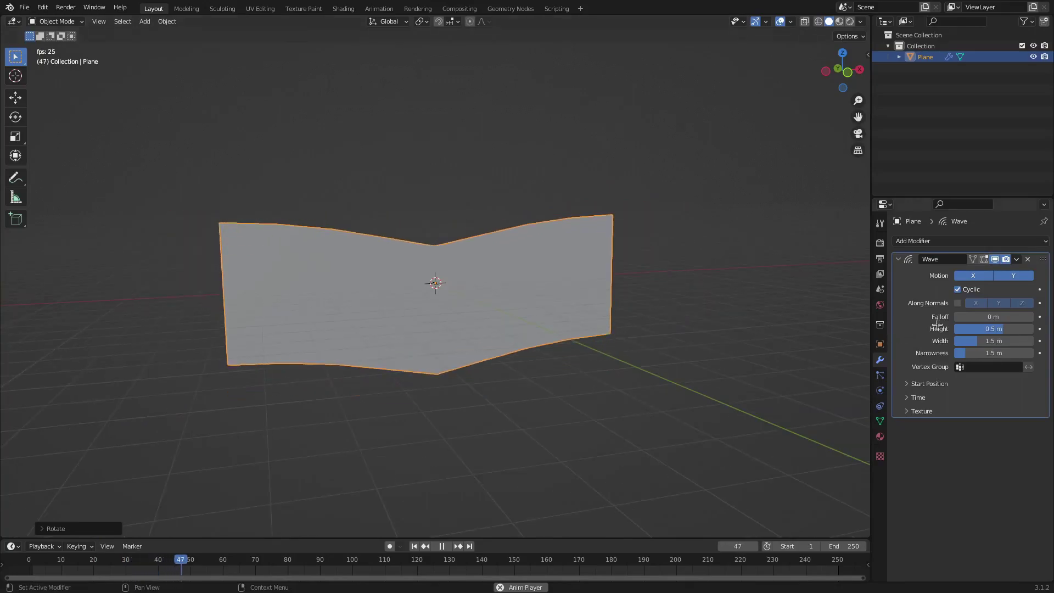
Step: Set the Wave to height 1.2 m, width 2.4 m, narrowness 0.34 m, damping 9.9 and speed 0.18, and hide the viewport overlays
{"action": "left_click_drag", "start_coordinate": [958, 328], "coordinate": [994, 353]}
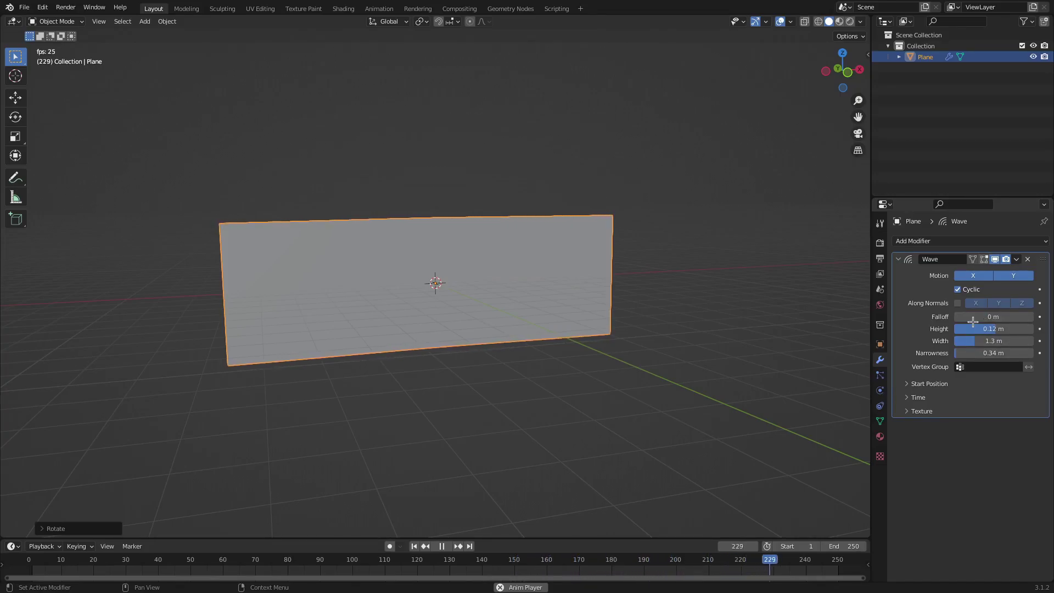
{"action": "left_click", "coordinate": [932, 397]}
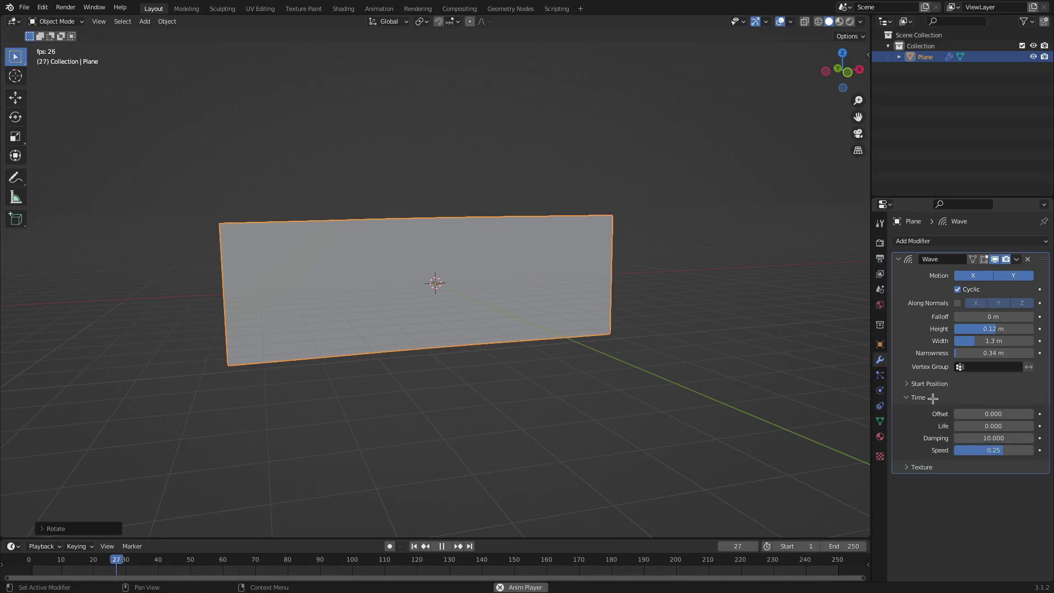
{"action": "left_click_drag", "start_coordinate": [994, 450], "coordinate": [1005, 450]}
{"action": "left_click_drag", "start_coordinate": [990, 329], "coordinate": [1012, 329]}
{"action": "left_click_drag", "start_coordinate": [1015, 438], "coordinate": [1007, 449]}
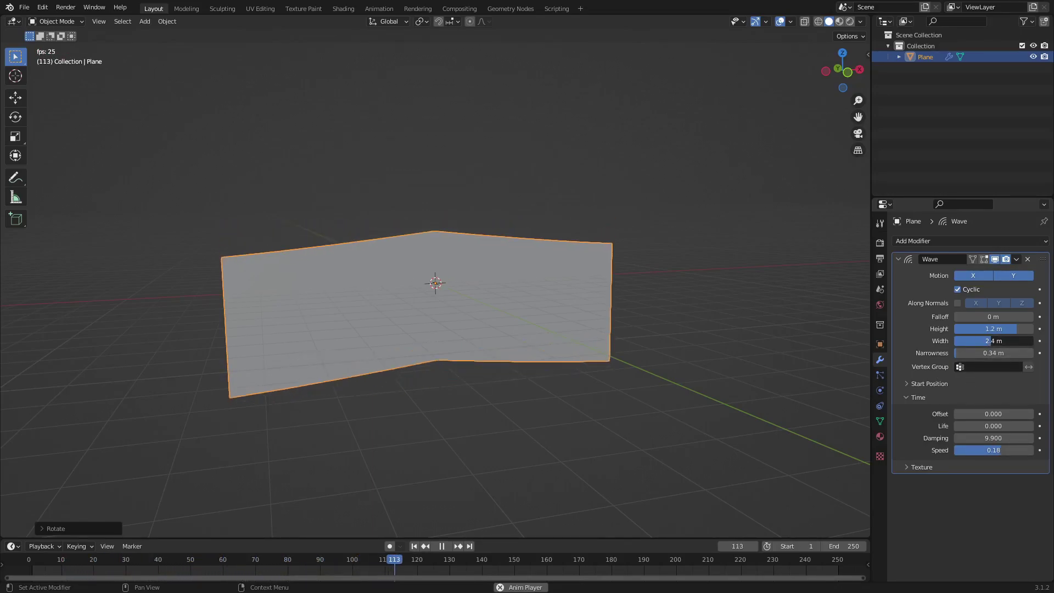
{"action": "middle_click_drag", "start_coordinate": [752, 328], "coordinate": [731, 326]}
{"action": "left_click", "coordinate": [780, 20]}
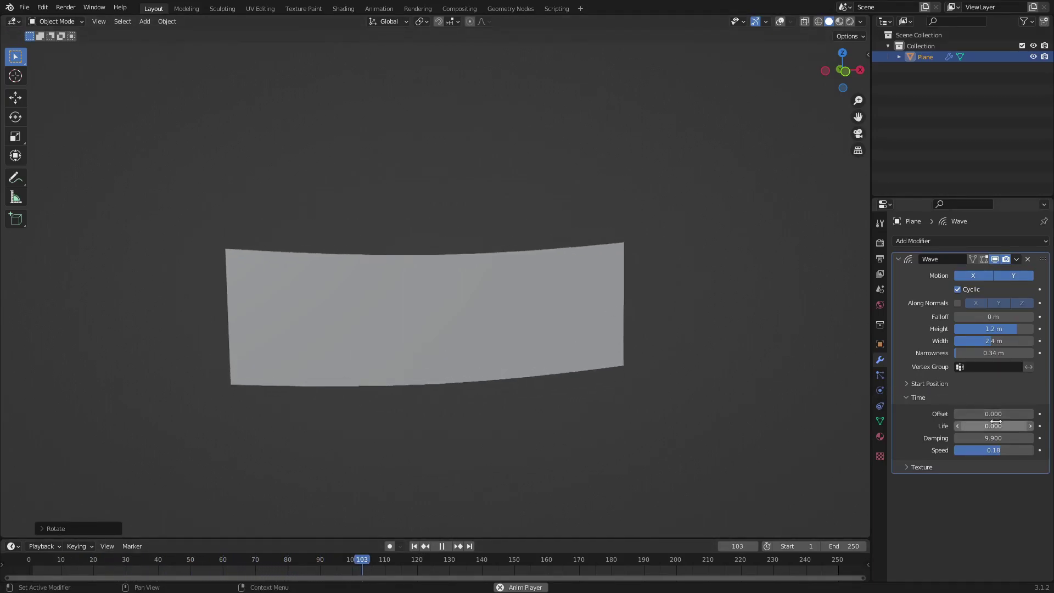
Step: Try a Wave damping of 12.9, and reset the damping to its default value of 10
{"action": "left_click_drag", "start_coordinate": [996, 438], "coordinate": [1022, 438]}
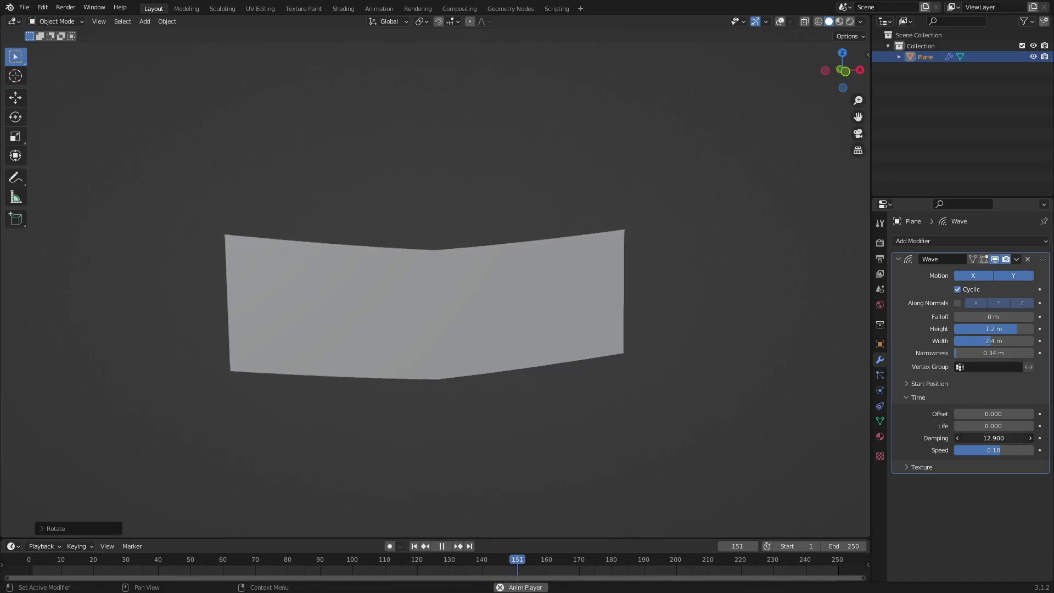
{"action": "left_click", "coordinate": [998, 439]}
{"action": "key", "text": "Escape"}
{"action": "right_click", "coordinate": [994, 438]}
{"action": "left_click", "coordinate": [988, 513]}
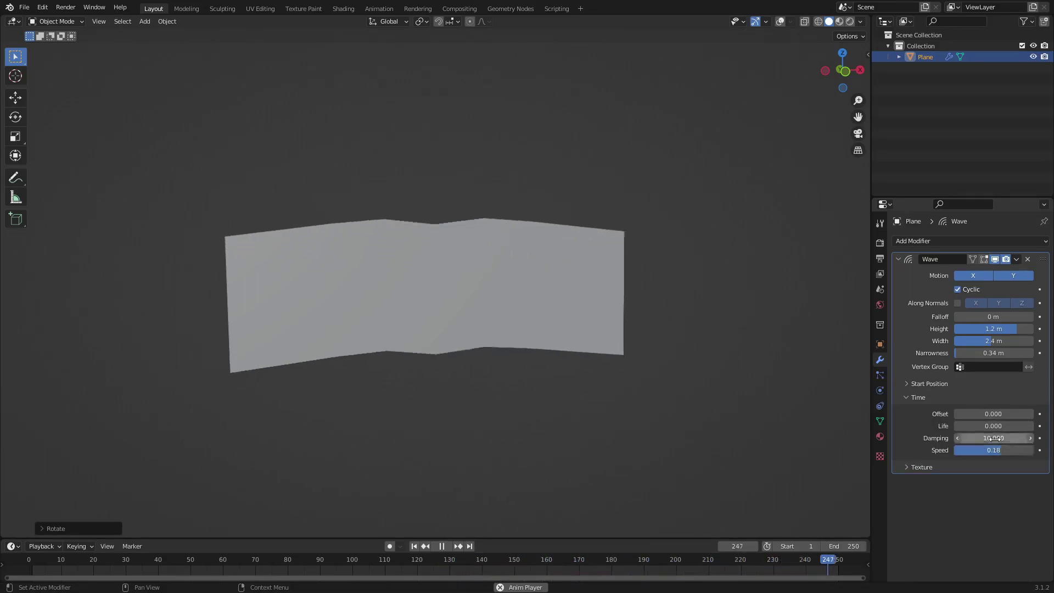
Step: Keep the Wave speed at 0.18 and set its narrowness to 0.28 m
{"action": "left_click", "coordinate": [1010, 452]}
{"action": "left_click_drag", "start_coordinate": [1009, 451], "coordinate": [972, 450]}
{"action": "key", "text": "BackSpace"}
{"action": "key", "text": "Return"}
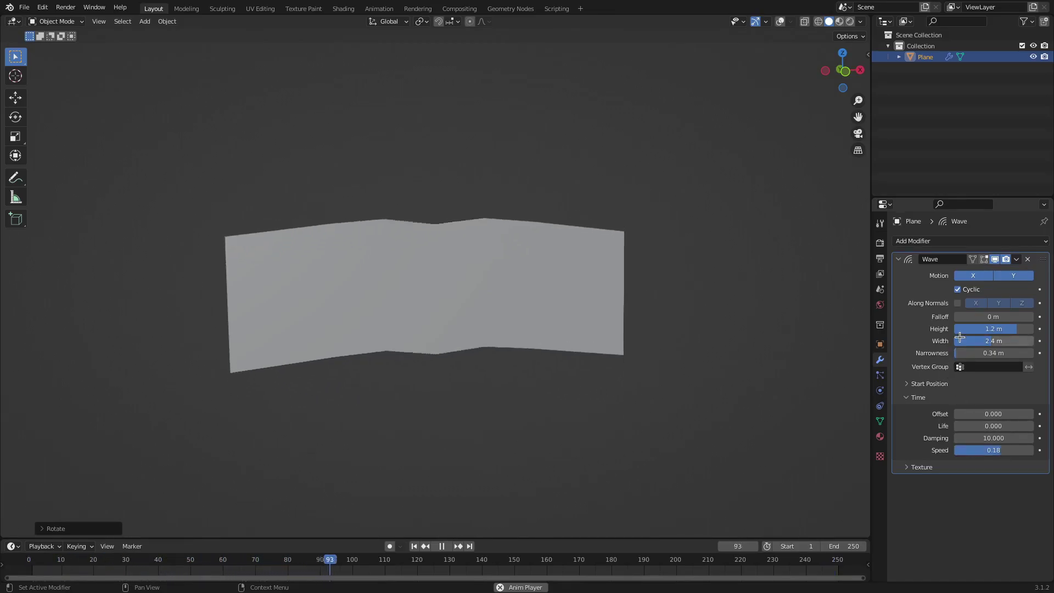
{"action": "left_click_drag", "start_coordinate": [993, 353], "coordinate": [1010, 353]}
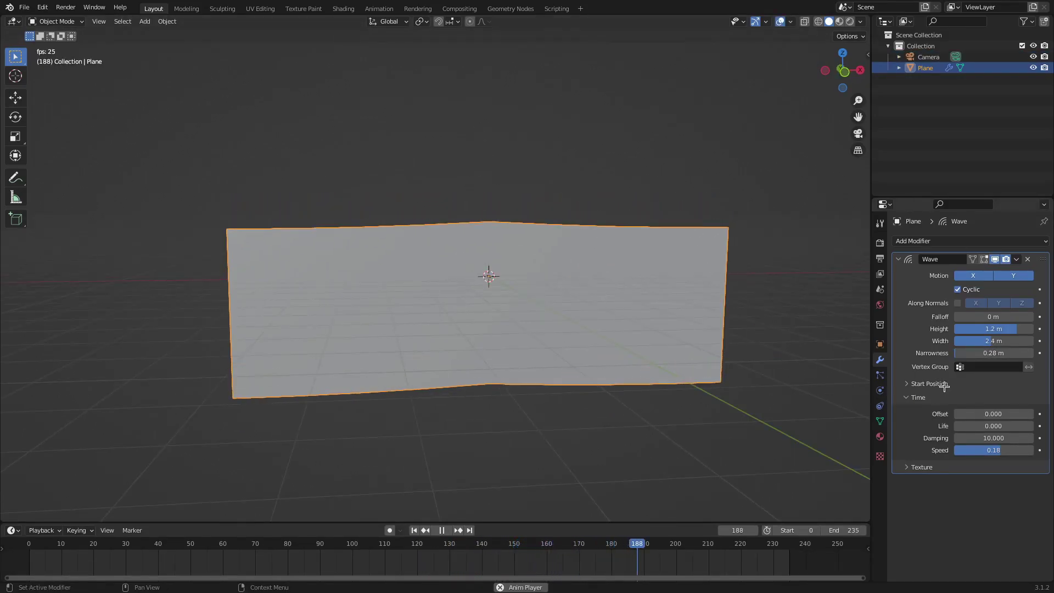
Step: Set the Wave modifier's Start Position X to -4 m
{"action": "left_click", "coordinate": [944, 385]}
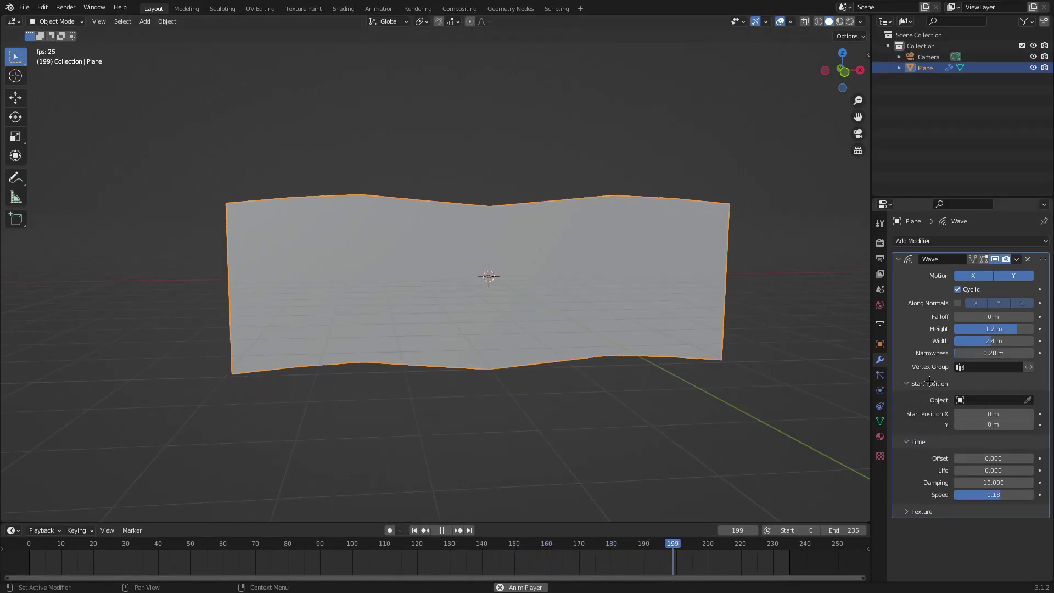
{"action": "left_click", "coordinate": [900, 385]}
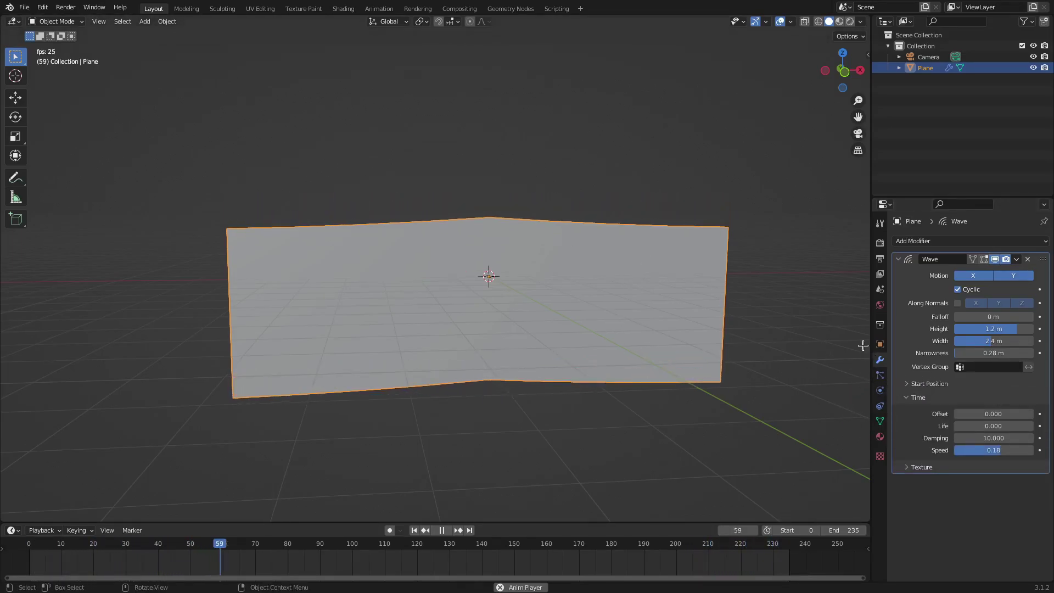
{"action": "left_click", "coordinate": [929, 467]}
{"action": "left_click", "coordinate": [929, 466]}
{"action": "left_click", "coordinate": [929, 383]}
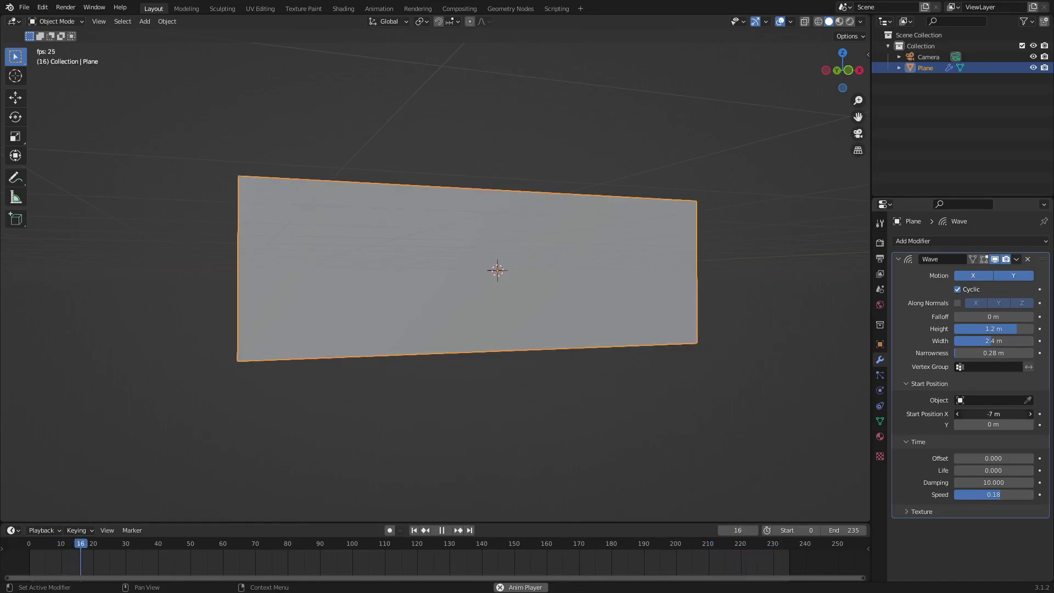
{"action": "left_click", "coordinate": [993, 413]}
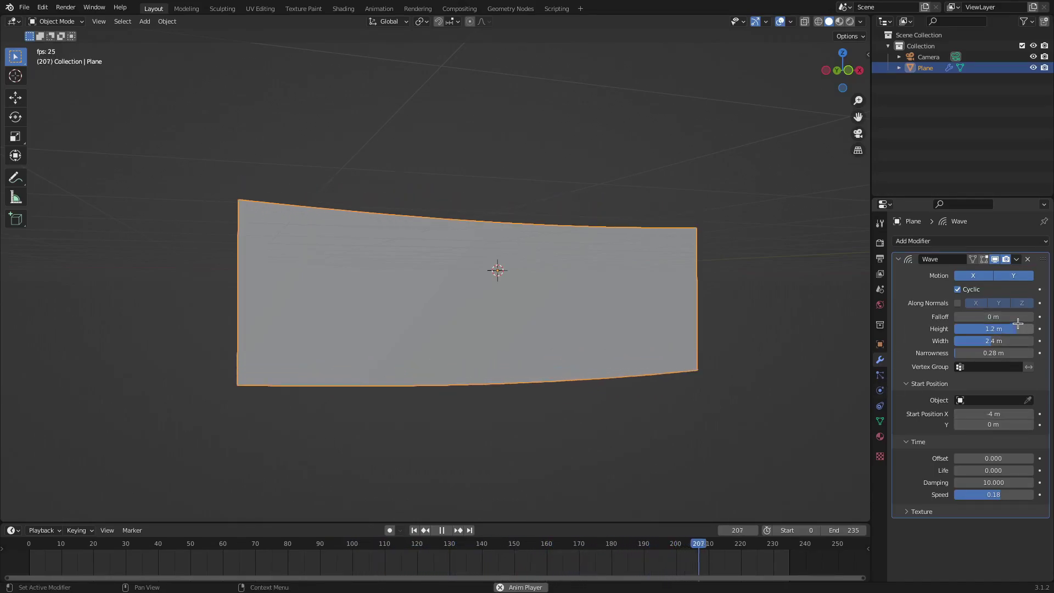
Step: Set the Wave's height to 1.1 m, width to 2.7 m and narrowness to 1 m, and play the animation from its start
{"action": "left_click_drag", "start_coordinate": [995, 354], "coordinate": [1008, 328]}
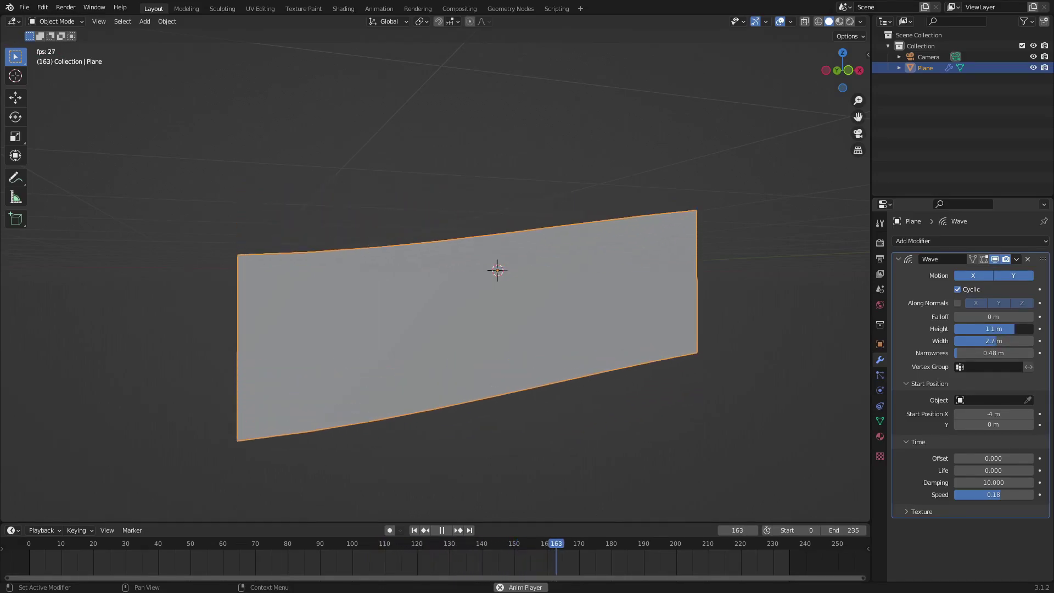
{"action": "left_click_drag", "start_coordinate": [952, 353], "coordinate": [955, 353]}
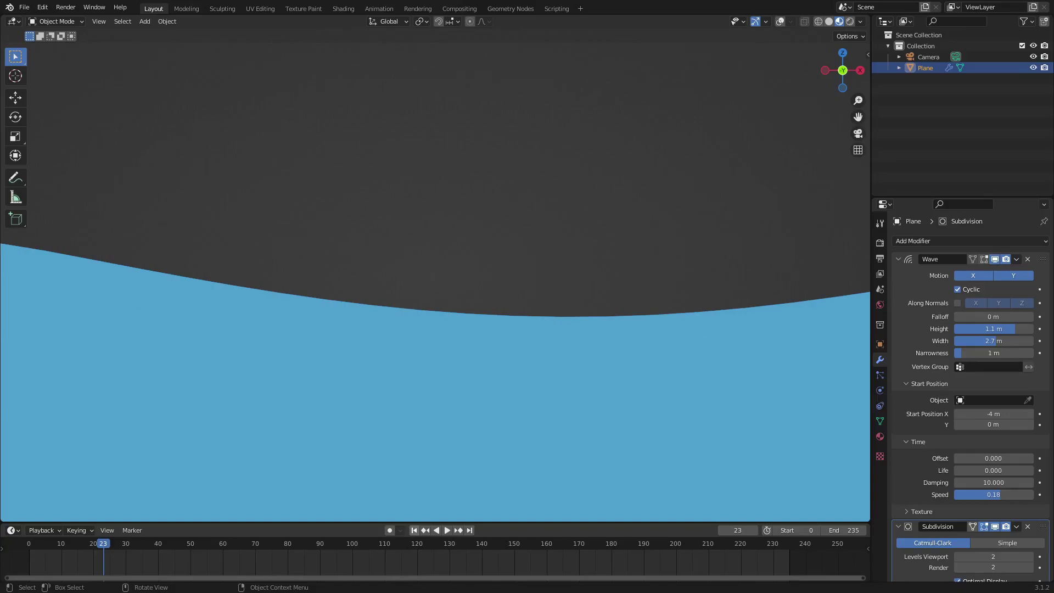
{"action": "left_click", "coordinate": [414, 531]}
{"action": "left_click", "coordinate": [447, 530]}
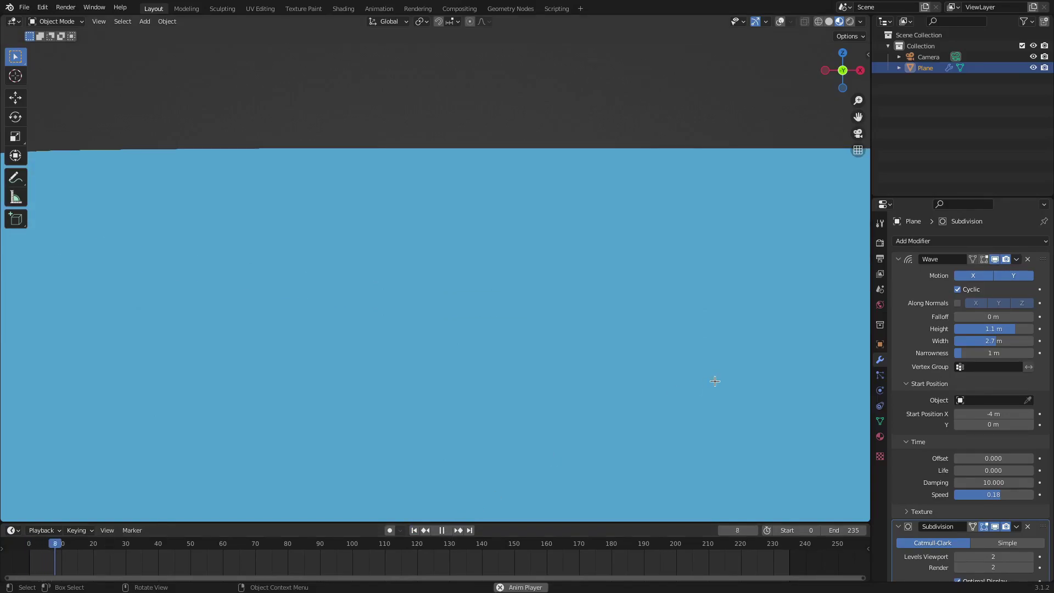
{"action": "left_click", "coordinate": [443, 529]}
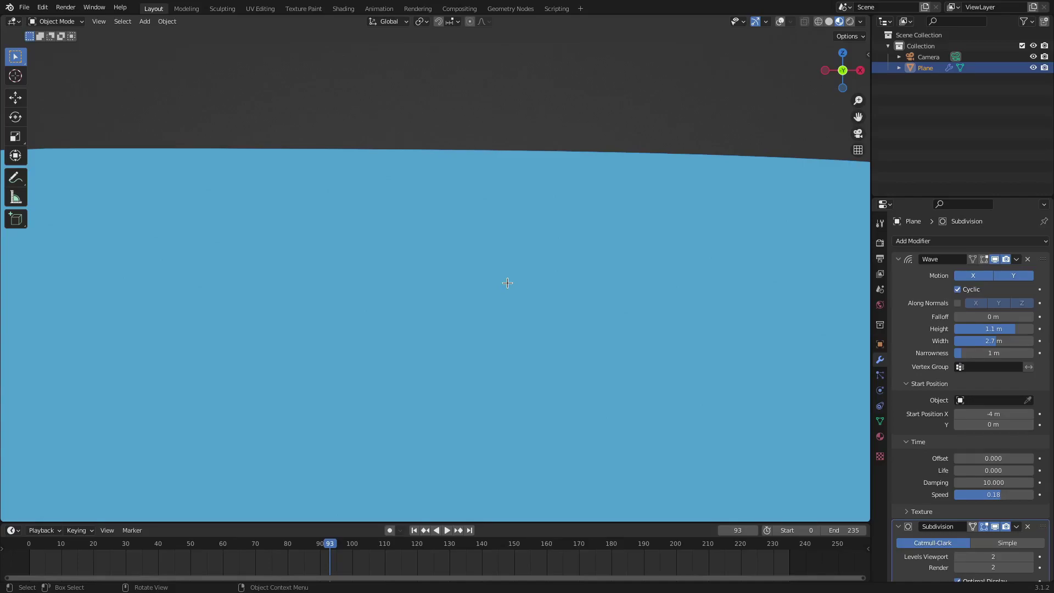
Step: Duplicate the blue plane in place and move the copy along the Y axis behind the original
{"action": "scroll", "coordinate": [507, 282], "scroll_direction": "down", "scroll_amount": 6}
{"action": "key", "text": "shift+d"}
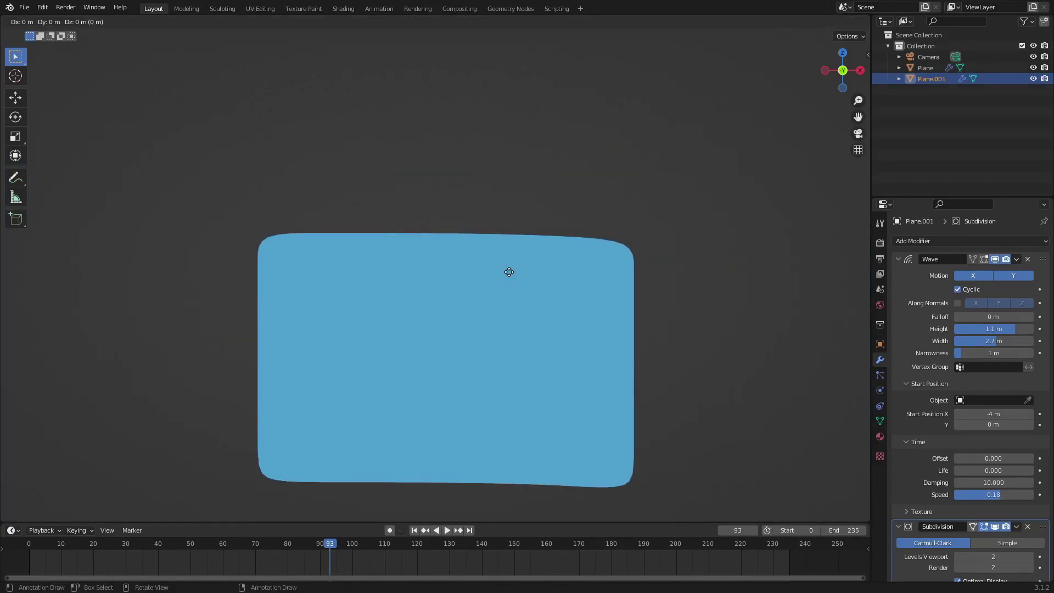
{"action": "right_click", "coordinate": [576, 181]}
{"action": "middle_click_drag", "start_coordinate": [576, 181], "coordinate": [597, 282]}
{"action": "key", "text": "g"}
{"action": "key", "text": "y"}
{"action": "left_click", "coordinate": [516, 292]}
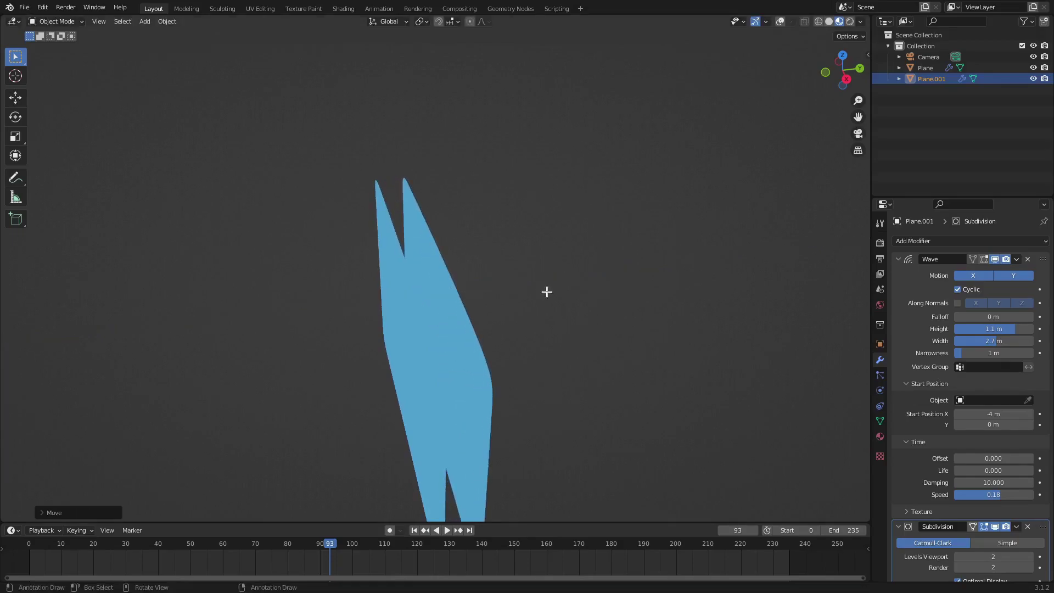
{"action": "middle_click_drag", "start_coordinate": [516, 292], "coordinate": [447, 261]}
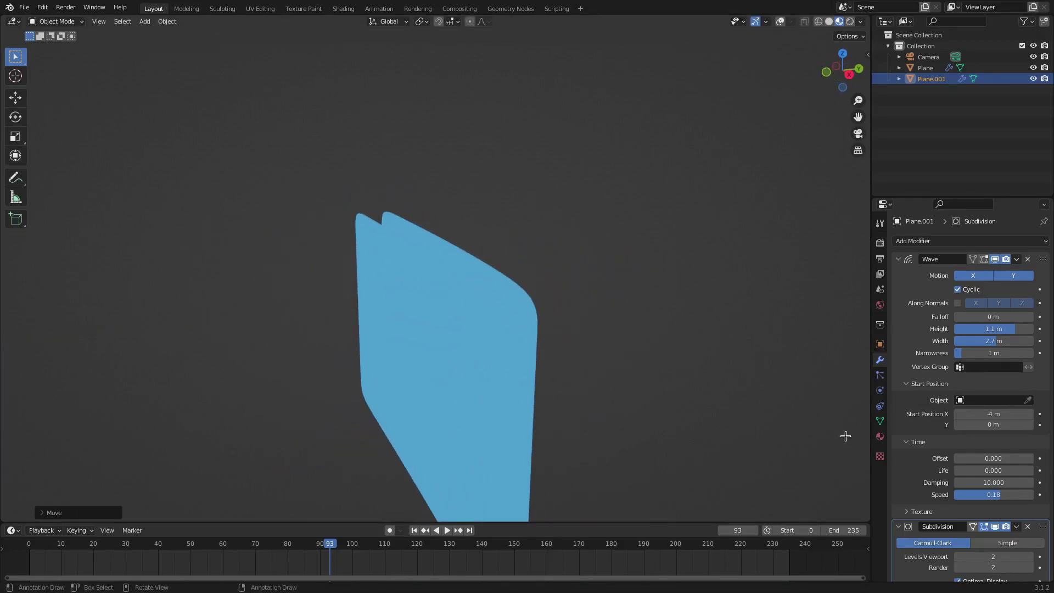
Step: Rename the duplicated plane's material to "darker"
{"action": "left_click", "coordinate": [881, 437]}
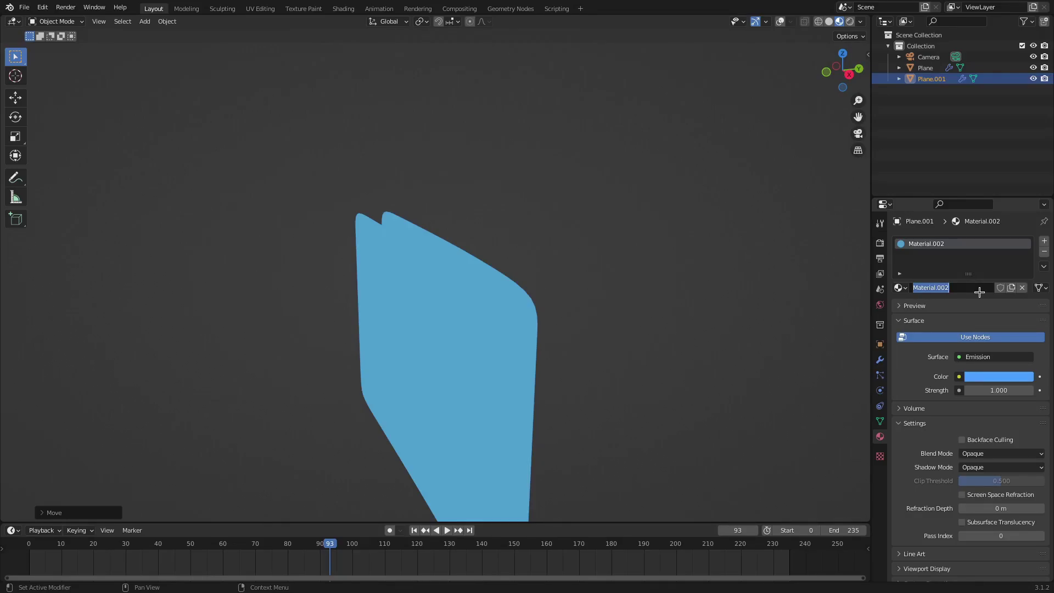
{"action": "type", "text": "er"}
{"action": "key", "text": "Return"}
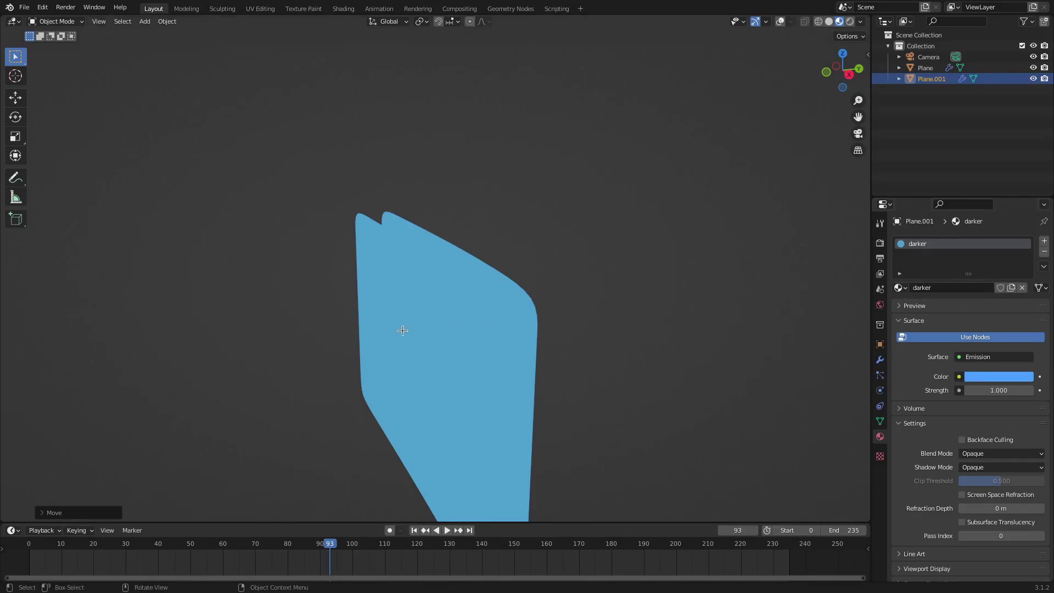
{"action": "left_click", "coordinate": [403, 330]}
{"action": "type", "text": "blue"}
{"action": "key", "text": "Return"}
{"action": "left_click", "coordinate": [496, 307]}
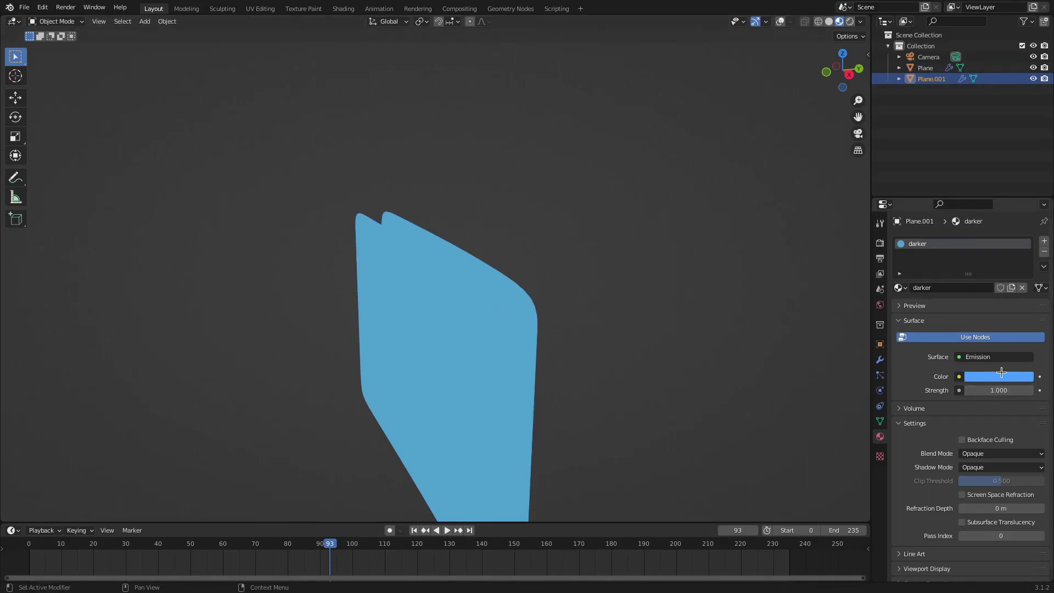
Step: Change the darker material's emission color to a deeper blue with hue 0.630 and saturation 0.942, lowering its brightness slightly
{"action": "left_click", "coordinate": [1002, 376]}
{"action": "left_click", "coordinate": [995, 236]}
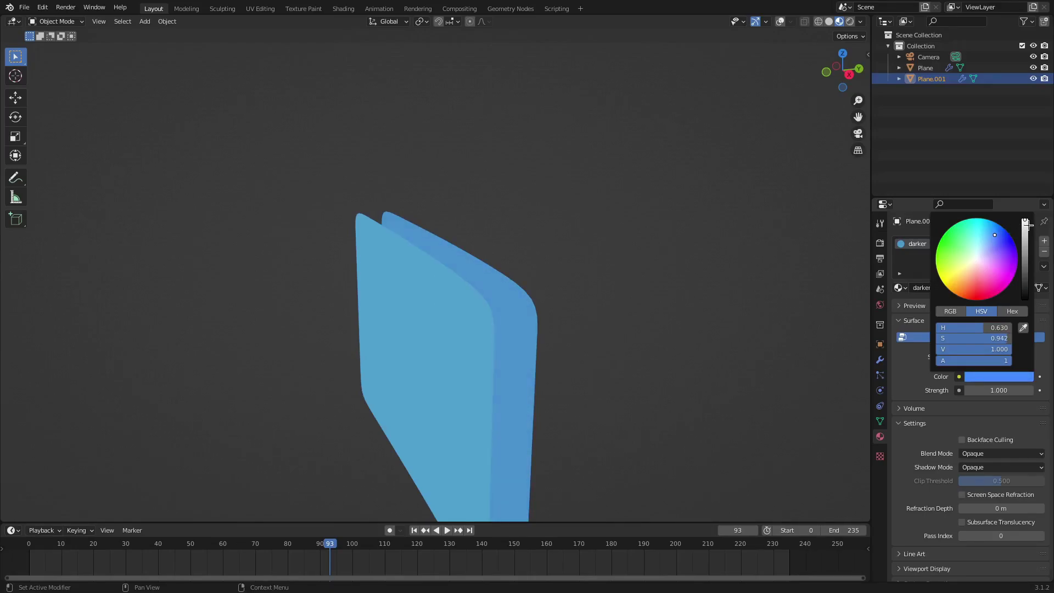
{"action": "left_click_drag", "start_coordinate": [1026, 223], "coordinate": [1024, 228]}
{"action": "middle_click_drag", "start_coordinate": [455, 237], "coordinate": [546, 235]}
{"action": "scroll", "coordinate": [548, 219], "scroll_direction": "up", "scroll_amount": 2}
Step: Go to frame 122 and set the duplicated plane's Wave time offset to 4
{"action": "left_click_drag", "start_coordinate": [330, 544], "coordinate": [423, 544]}
{"action": "middle_click_drag", "start_coordinate": [595, 255], "coordinate": [552, 254]}
{"action": "left_click", "coordinate": [878, 358]}
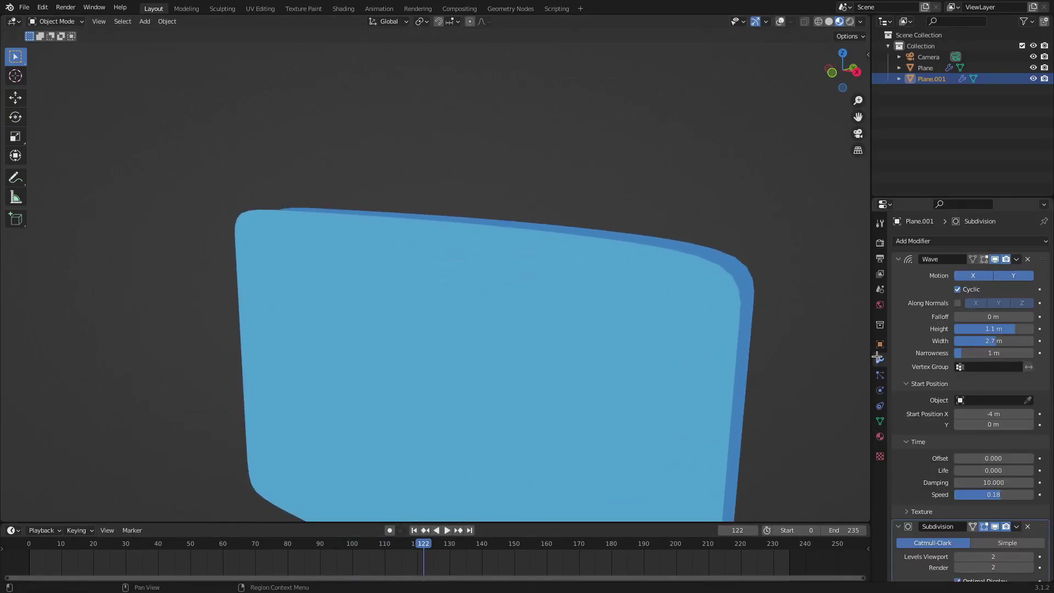
{"action": "scroll", "coordinate": [906, 458], "scroll_direction": "down", "scroll_amount": 1}
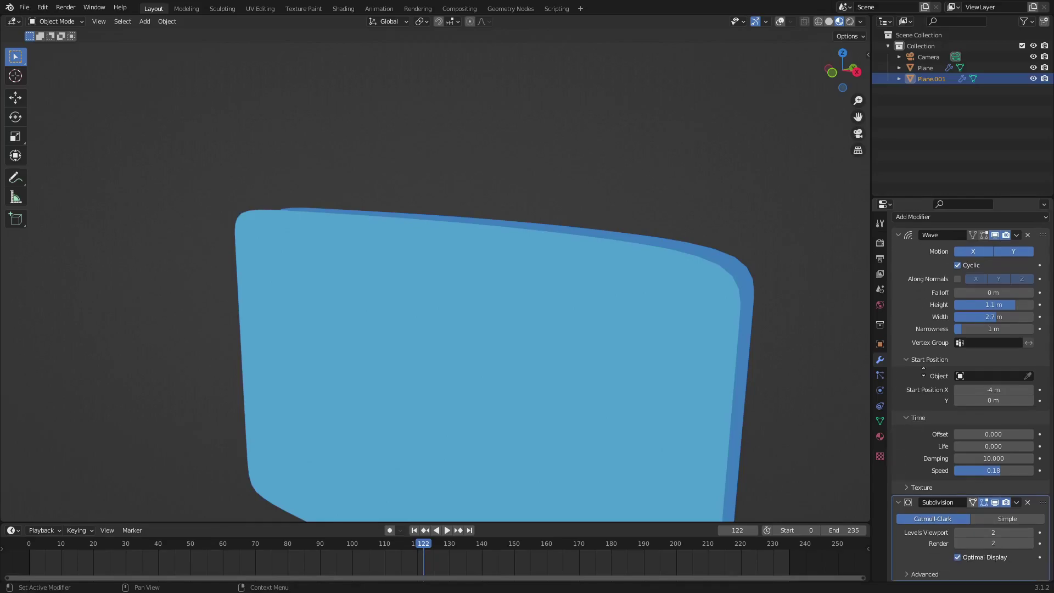
{"action": "left_click_drag", "start_coordinate": [988, 434], "coordinate": [1037, 434]}
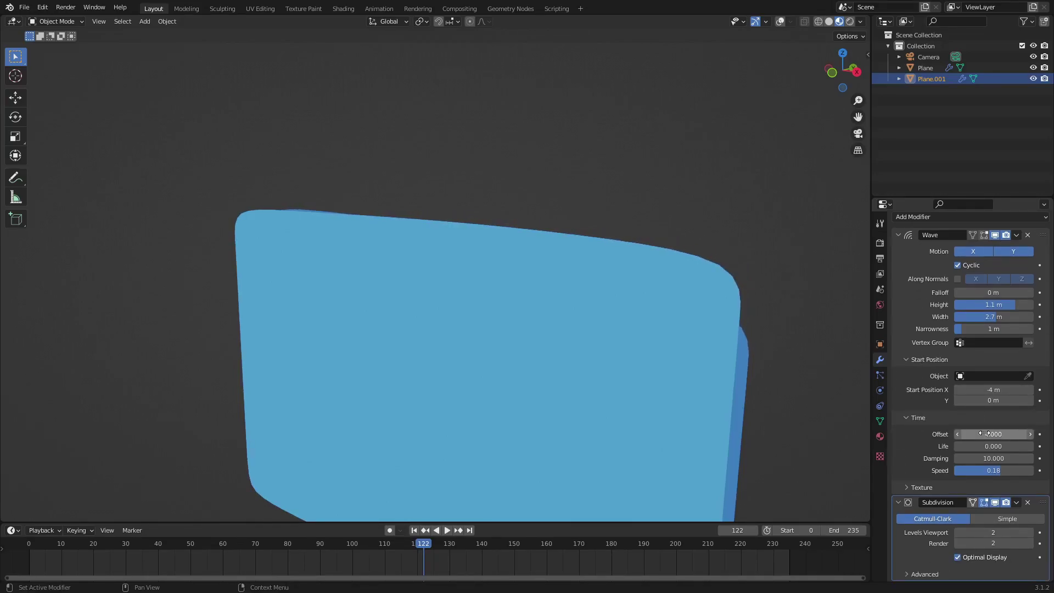
Step: Play the animation from its start and from a close front view to compare the two offset waves
{"action": "left_click", "coordinate": [414, 530]}
{"action": "left_click", "coordinate": [447, 531]}
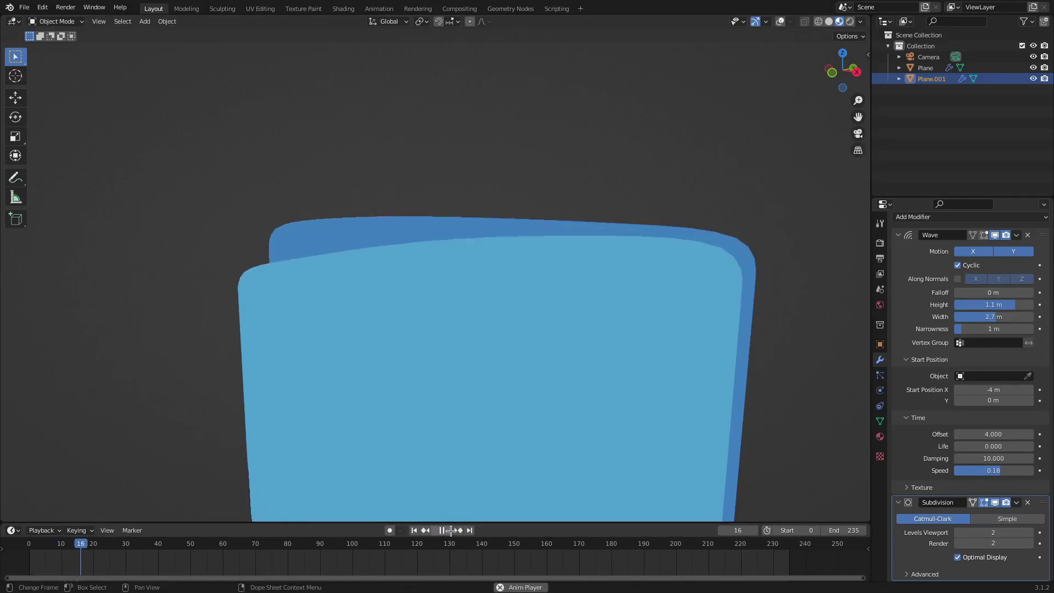
{"action": "left_click", "coordinate": [452, 531]}
{"action": "middle_click_drag", "start_coordinate": [538, 352], "coordinate": [466, 494]}
{"action": "left_click", "coordinate": [447, 530]}
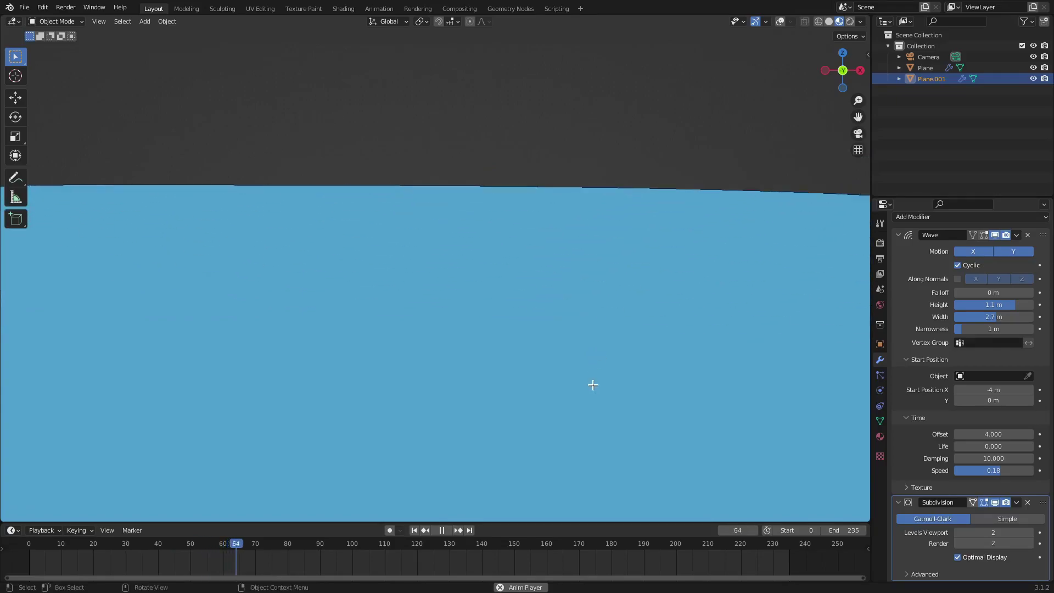
{"action": "left_click", "coordinate": [442, 530]}
Step: Set the darker plane's Wave time offset to 37 and replay the animation from the start
{"action": "double_click", "coordinate": [995, 433]}
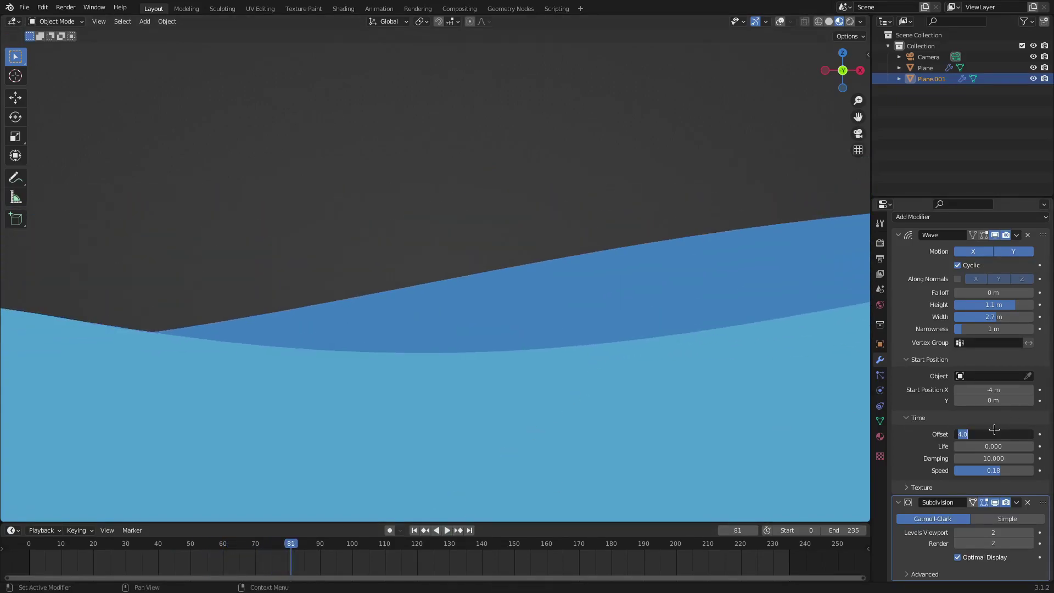
{"action": "key", "text": "Return"}
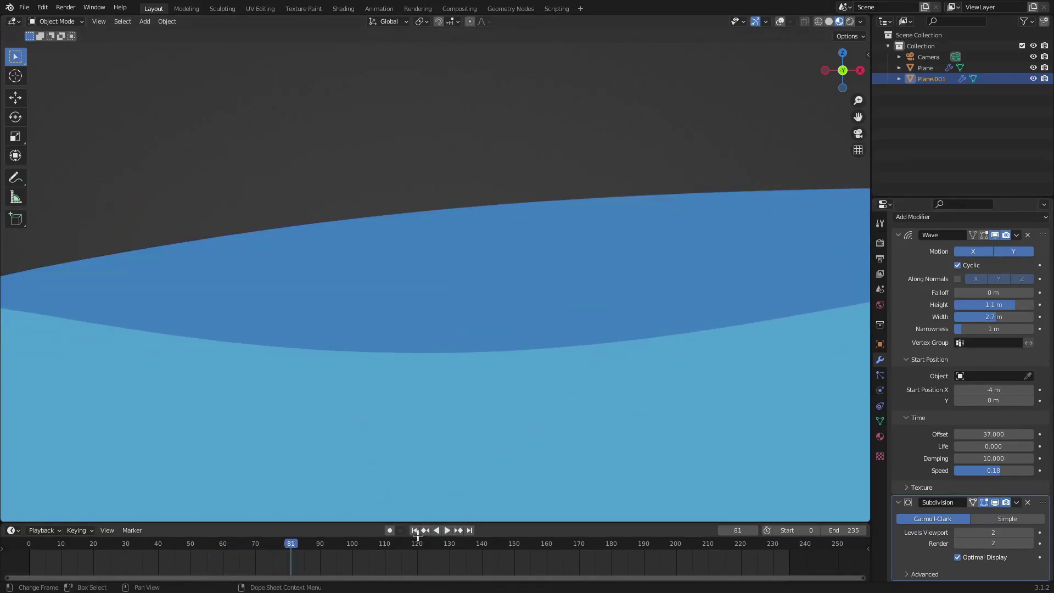
{"action": "left_click", "coordinate": [414, 530]}
{"action": "left_click", "coordinate": [447, 530]}
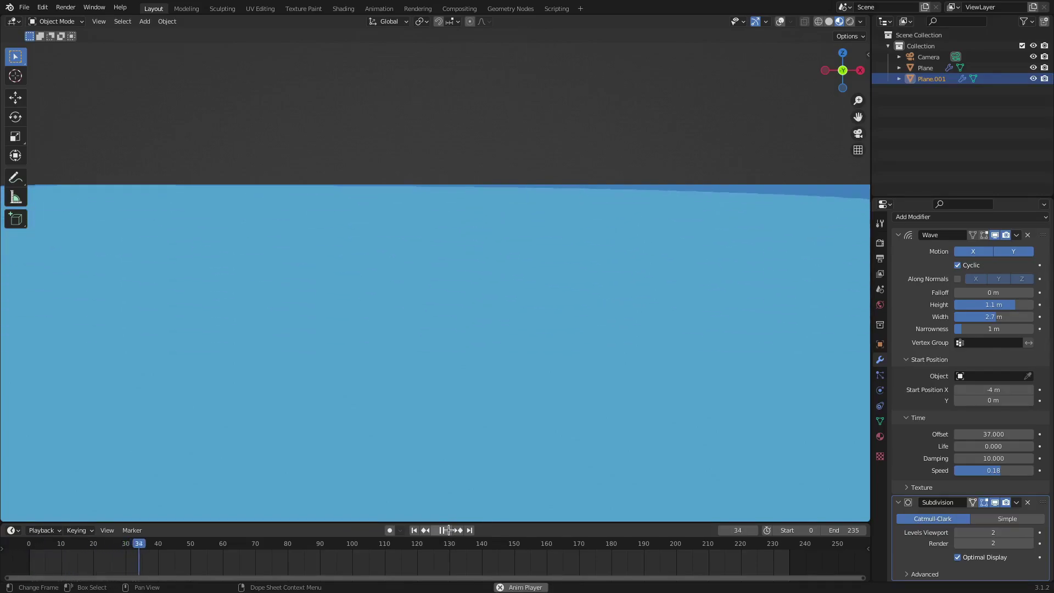
Step: Adjust the darker plane's Wave time offset to -165.2 during playback
{"action": "left_click_drag", "start_coordinate": [998, 431], "coordinate": [879, 430]}
{"action": "left_click_drag", "start_coordinate": [998, 430], "coordinate": [906, 434]}
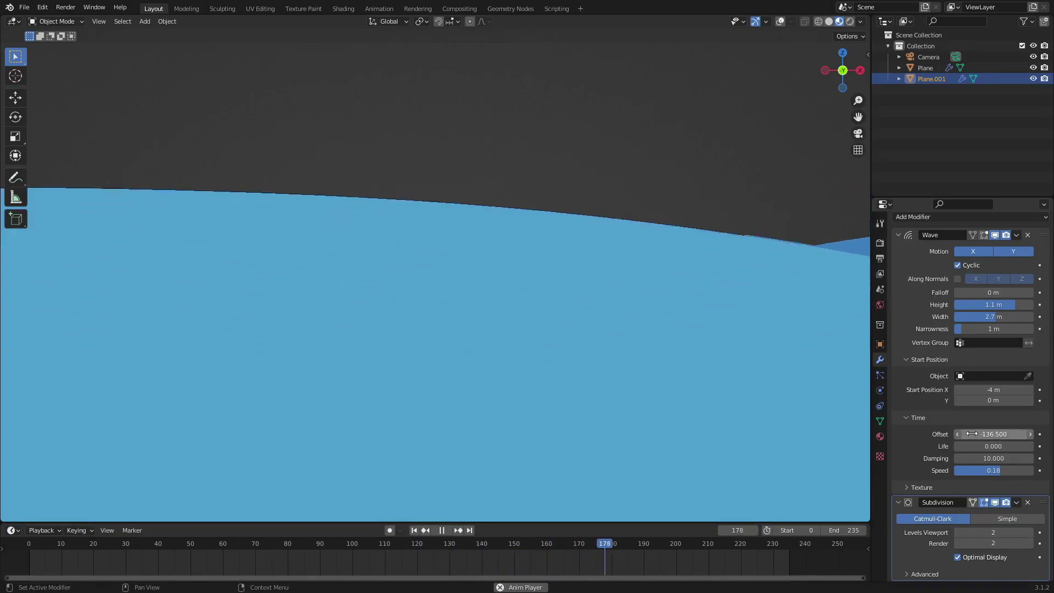
{"action": "left_click_drag", "start_coordinate": [972, 434], "coordinate": [936, 434]}
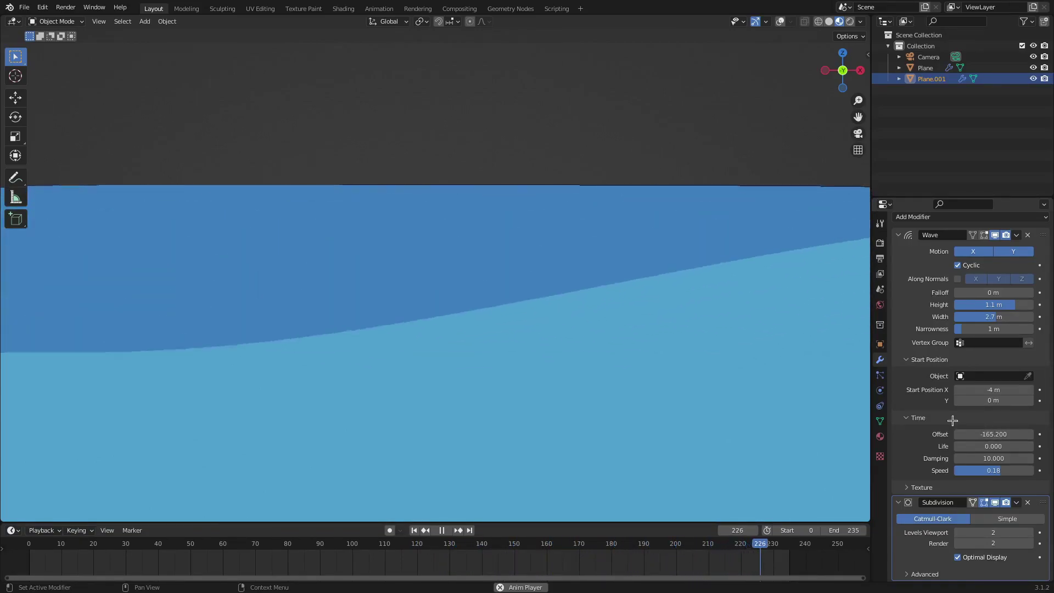
{"action": "left_click", "coordinate": [615, 343]}
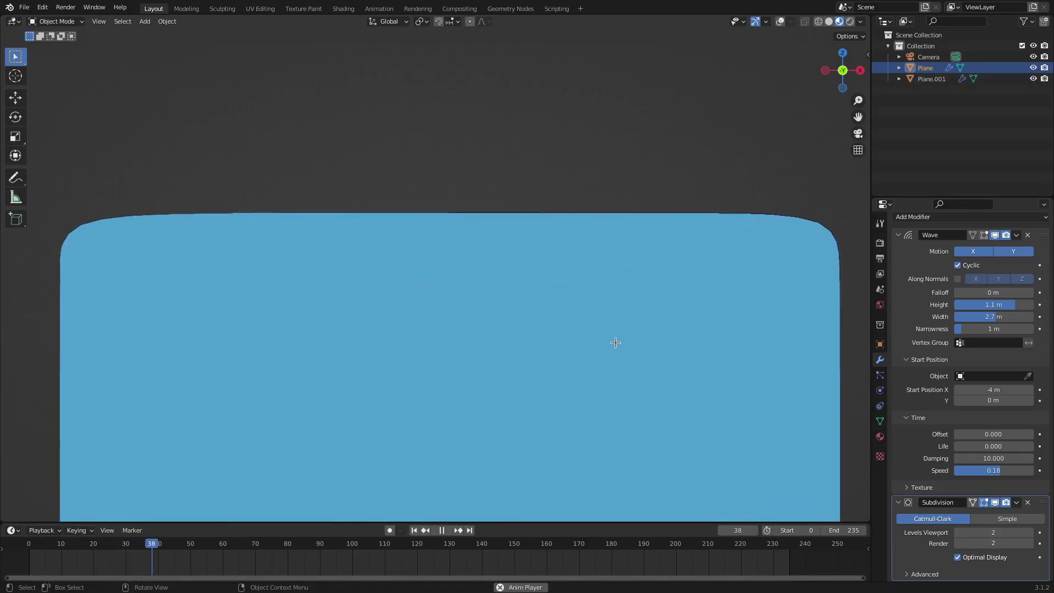
{"action": "key", "text": "Tab"}
{"action": "key", "text": "Tab"}
{"action": "left_click", "coordinate": [649, 277]}
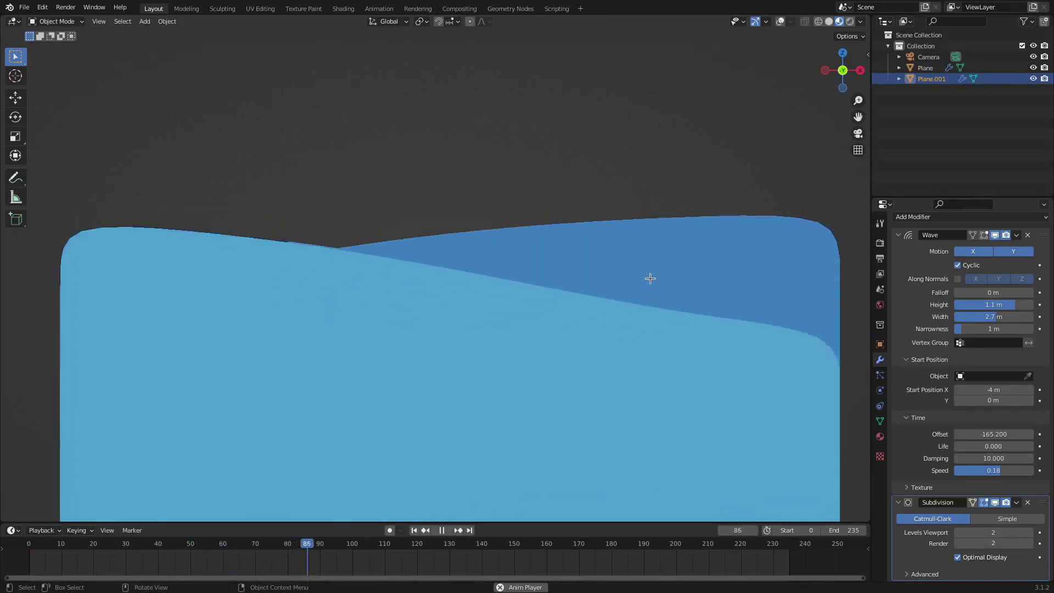
{"action": "key", "text": "g"}
{"action": "key", "text": "z"}
{"action": "right_click", "coordinate": [598, 321]}
Step: Move the light blue front plane down about 1.1 m along the Z axis
{"action": "left_click", "coordinate": [598, 321]}
{"action": "key", "text": "g"}
{"action": "key", "text": "z"}
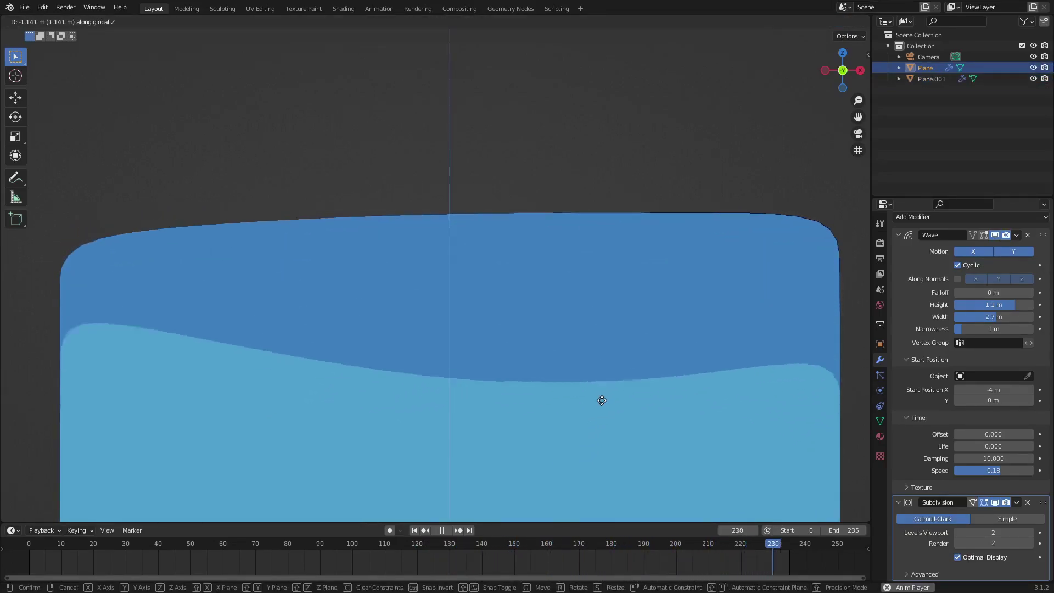
{"action": "left_click", "coordinate": [601, 397]}
Step: Lower the front plane's Wave height to 0.58 m and return to the start of the animation
{"action": "scroll", "coordinate": [594, 348], "scroll_direction": "down", "scroll_amount": 5}
{"action": "middle_click_drag", "start_coordinate": [572, 313], "coordinate": [532, 300]}
{"action": "key", "text": "Tab"}
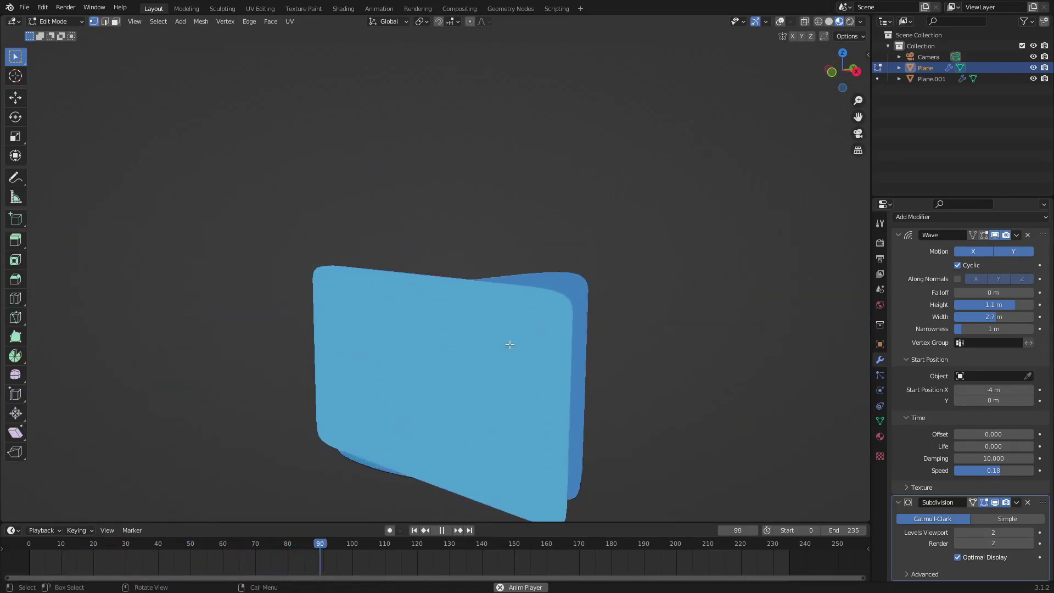
{"action": "left_click_drag", "start_coordinate": [1008, 304], "coordinate": [999, 305]}
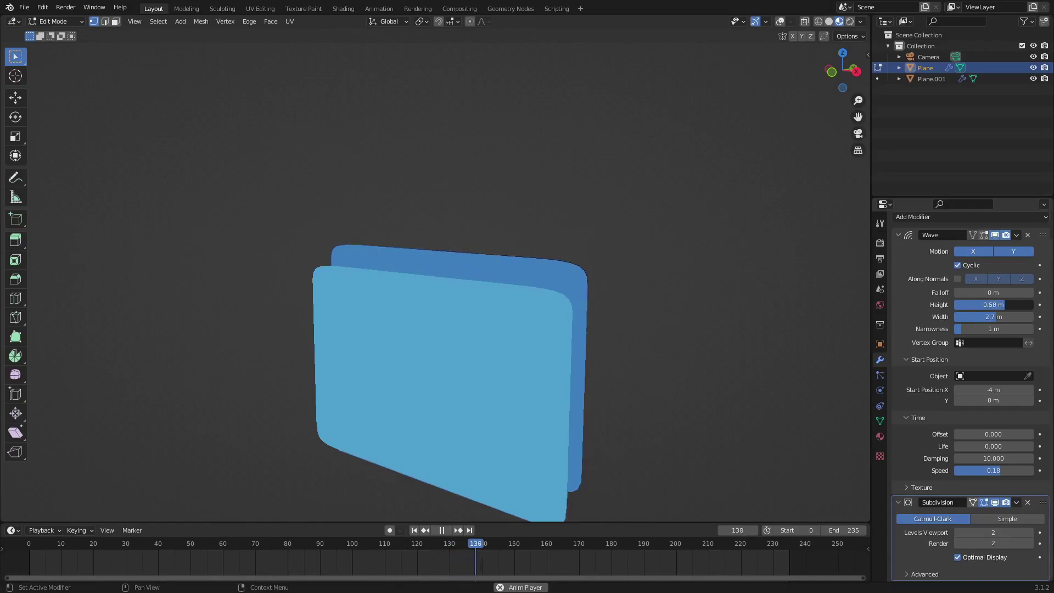
{"action": "left_click", "coordinate": [414, 529]}
Step: Set the front plane's Wave height to 0.72 m, collapse its Subdivision settings and resume playback
{"action": "left_click_drag", "start_coordinate": [997, 305], "coordinate": [1008, 305]}
{"action": "left_click", "coordinate": [899, 502]}
{"action": "key", "text": "space"}
{"action": "middle_click_drag", "start_coordinate": [573, 399], "coordinate": [513, 348]}
{"action": "key", "text": "Tab"}
{"action": "left_click_drag", "start_coordinate": [1007, 327], "coordinate": [1007, 328]}
{"action": "left_click", "coordinate": [447, 531]}
{"action": "middle_click_drag", "start_coordinate": [739, 341], "coordinate": [654, 344]}
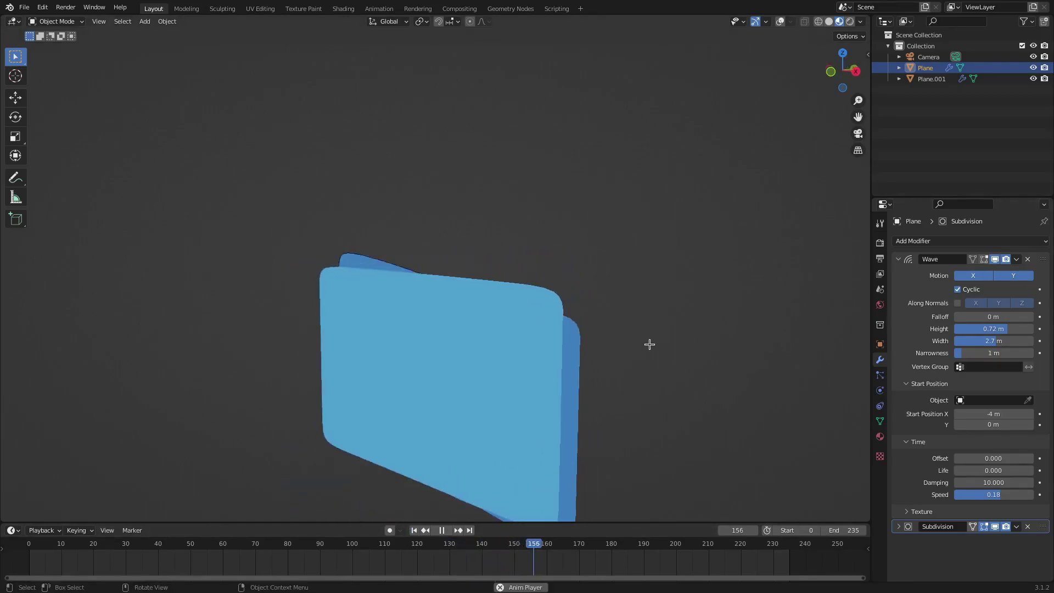
Step: Reduce the front plane's Wave height to 0.31 m and its width to 1.4 m
{"action": "left_click_drag", "start_coordinate": [1003, 329], "coordinate": [956, 328]}
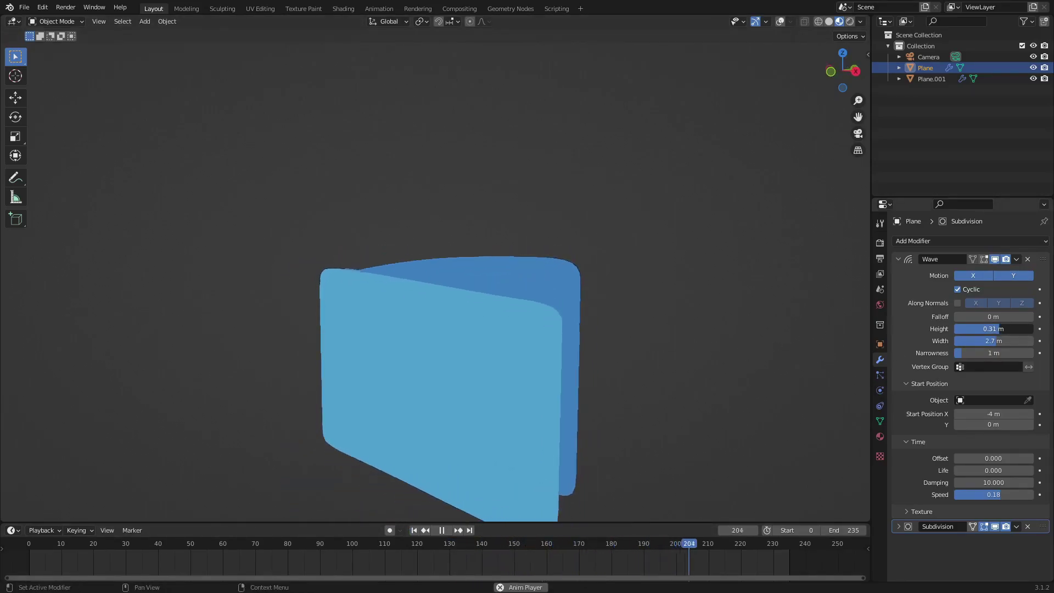
{"action": "left_click_drag", "start_coordinate": [1006, 341], "coordinate": [983, 342]}
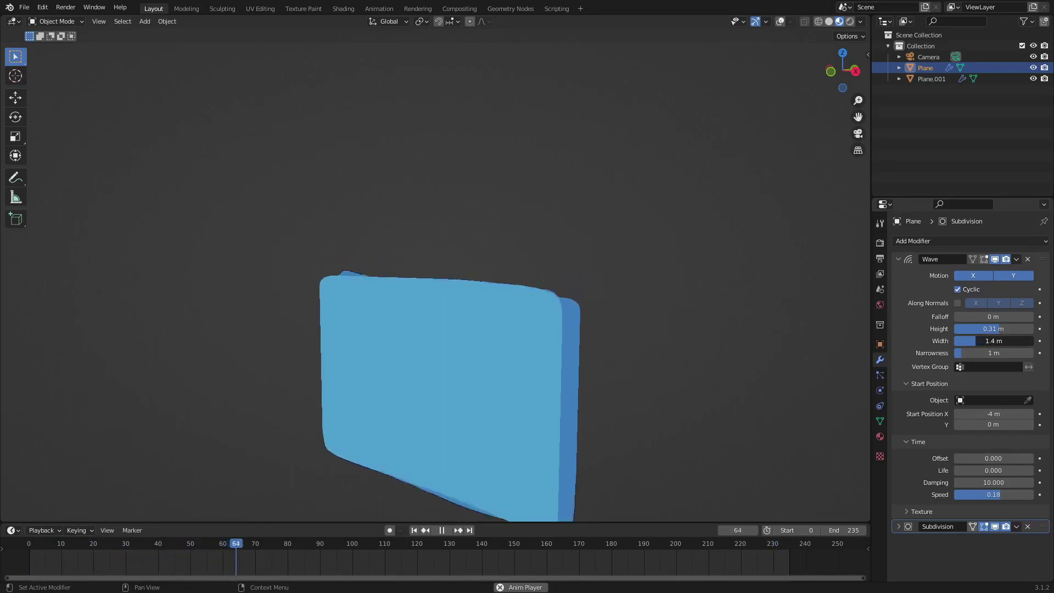
{"action": "key", "text": "Tab"}
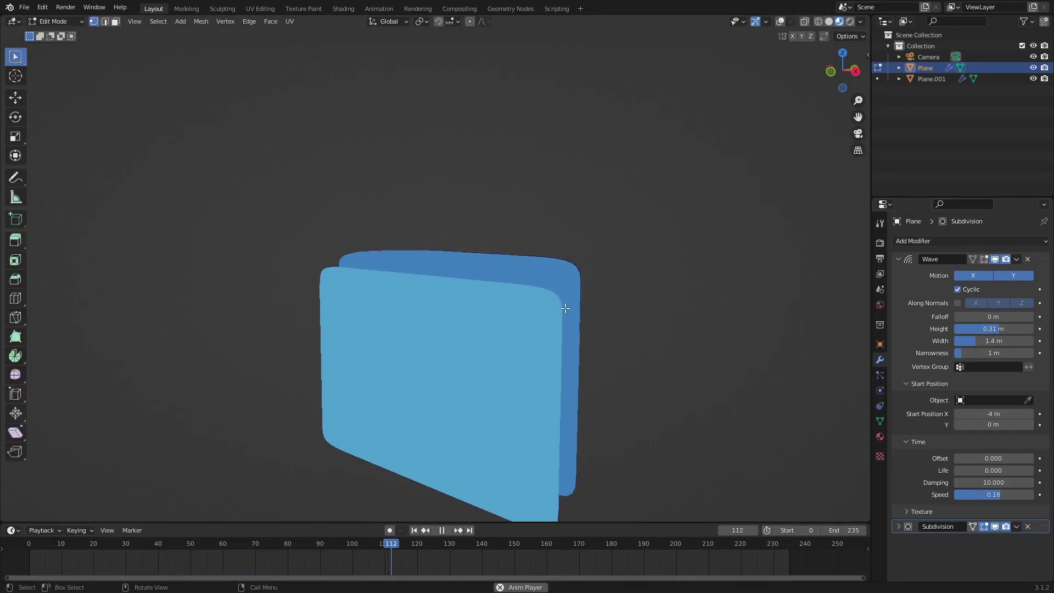
{"action": "key", "text": "Tab"}
Step: Delete the darker rear plane and place a duplicate of the front plane behind the original along the Y axis
{"action": "left_click", "coordinate": [566, 290]}
{"action": "key", "text": "Delete"}
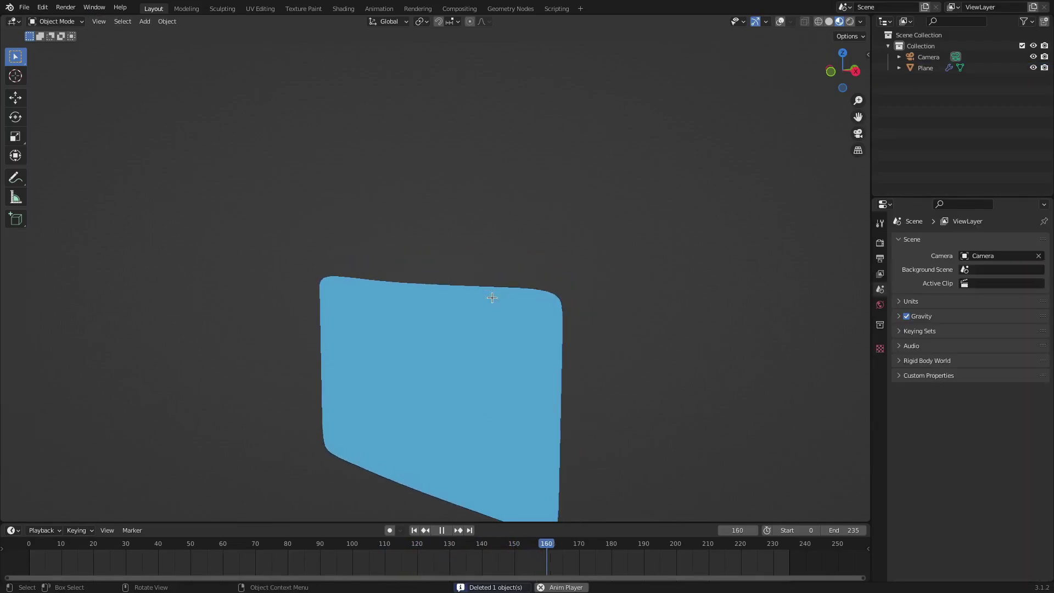
{"action": "left_click", "coordinate": [487, 299]}
{"action": "middle_click_drag", "start_coordinate": [610, 309], "coordinate": [598, 311]}
{"action": "key", "text": "shift+d"}
{"action": "right_click", "coordinate": [598, 310]}
{"action": "key", "text": "g"}
{"action": "key", "text": "y"}
{"action": "left_click", "coordinate": [603, 315]}
Step: Assign the existing "darker" material to the duplicated plane
{"action": "left_click", "coordinate": [880, 437]}
{"action": "left_click", "coordinate": [901, 288]}
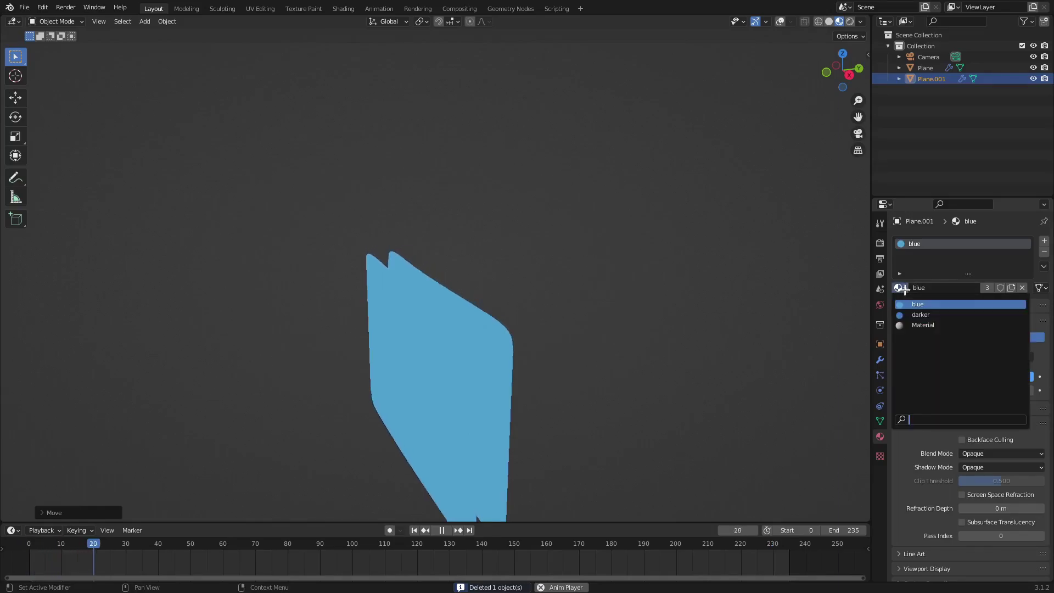
{"action": "left_click", "coordinate": [933, 315]}
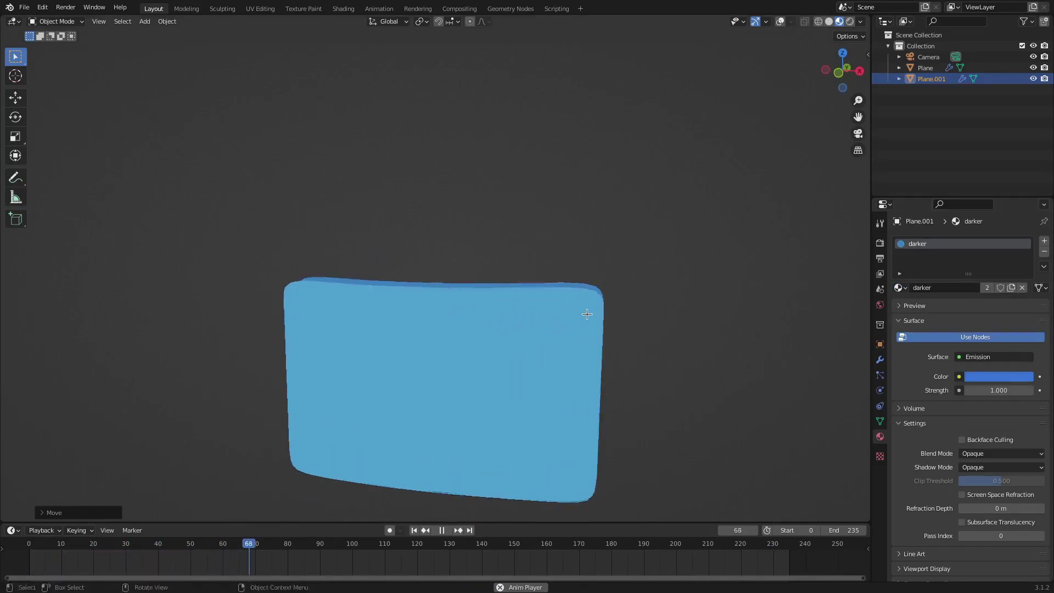
Step: Move the light blue front plane slightly down along the Z axis
{"action": "left_click", "coordinate": [532, 346]}
{"action": "key", "text": "g"}
{"action": "key", "text": "z"}
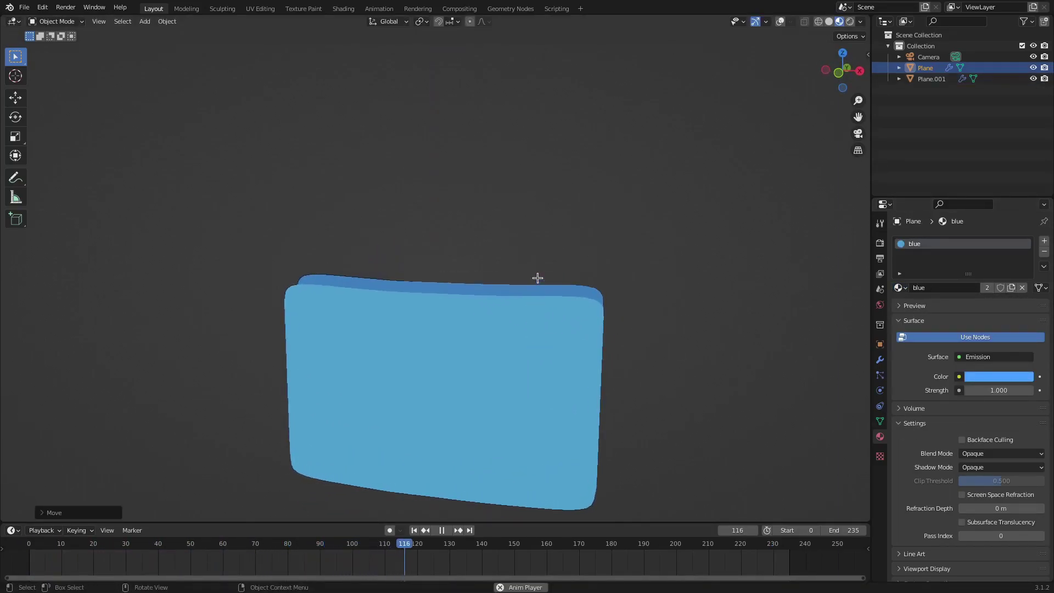
Step: Set the darker rear plane's Wave time offset to -104.3
{"action": "left_click", "coordinate": [538, 277]}
{"action": "left_click", "coordinate": [880, 360]}
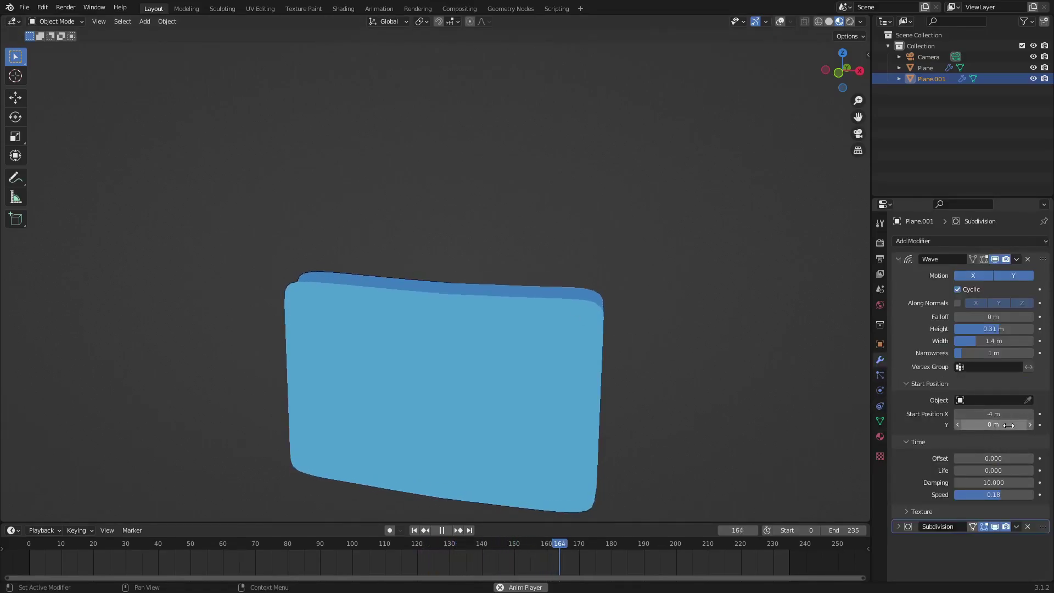
{"action": "left_click_drag", "start_coordinate": [1015, 458], "coordinate": [906, 458]}
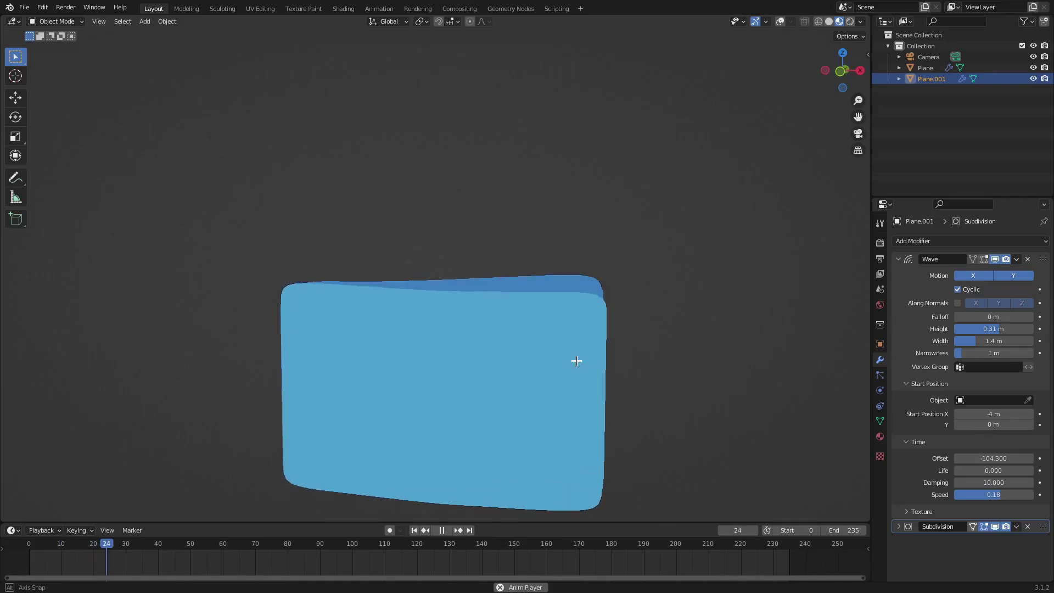
Step: From the front view, raise the darker rear plane about 0.4 m along the Z axis
{"action": "scroll", "coordinate": [593, 361], "scroll_direction": "up", "scroll_amount": 3}
{"action": "middle_click_drag", "start_coordinate": [576, 360], "coordinate": [584, 379]}
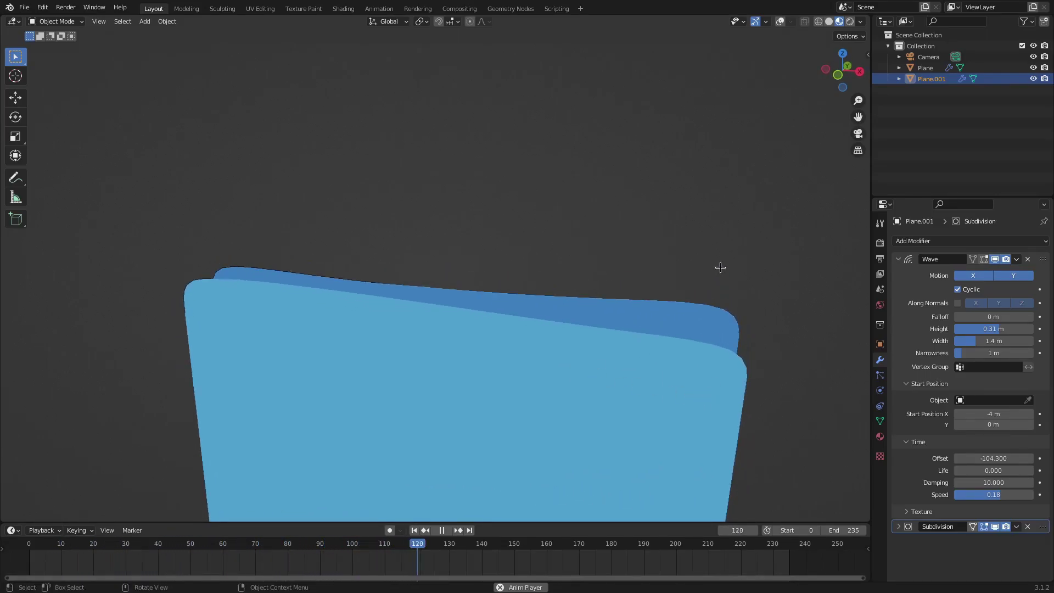
{"action": "key", "text": "KP_1"}
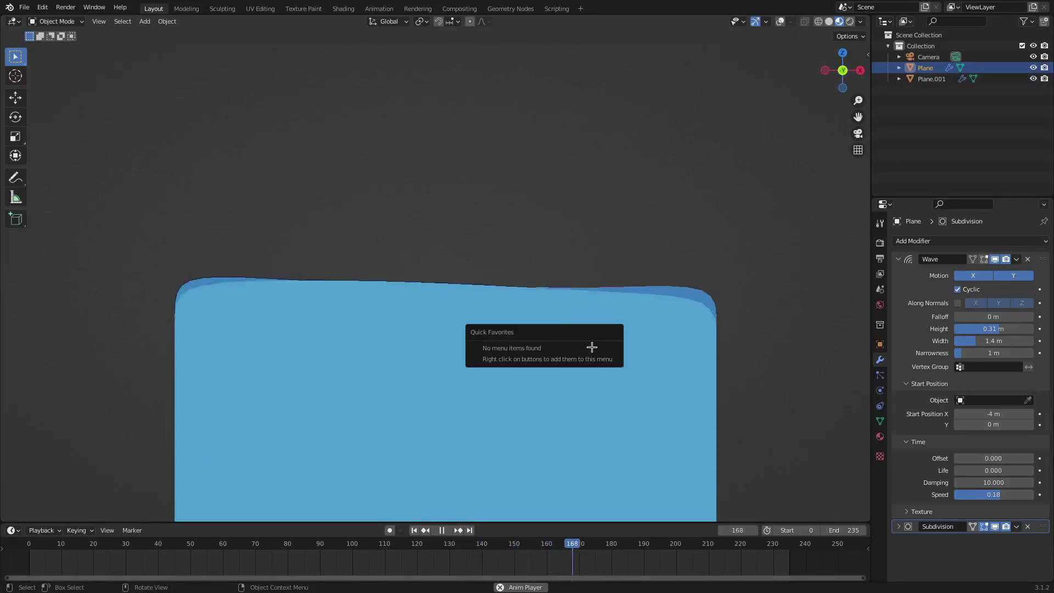
{"action": "key", "text": "g"}
{"action": "key", "text": "z"}
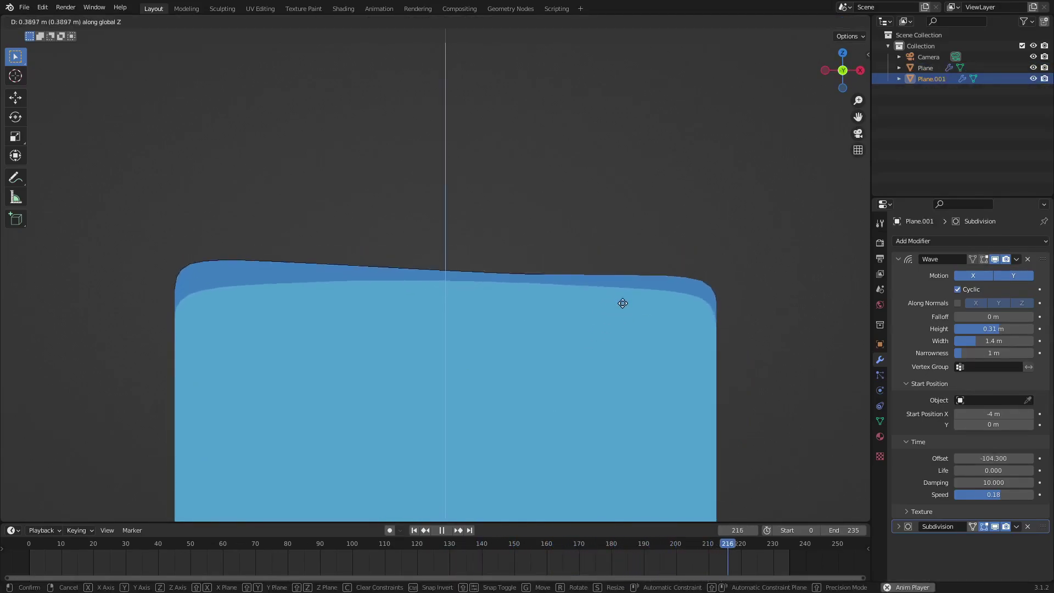
{"action": "left_click", "coordinate": [624, 300]}
Step: Set the front plane's Wave time offset to -21.1 and move playback to near the end of the timeline
{"action": "left_click", "coordinate": [600, 329]}
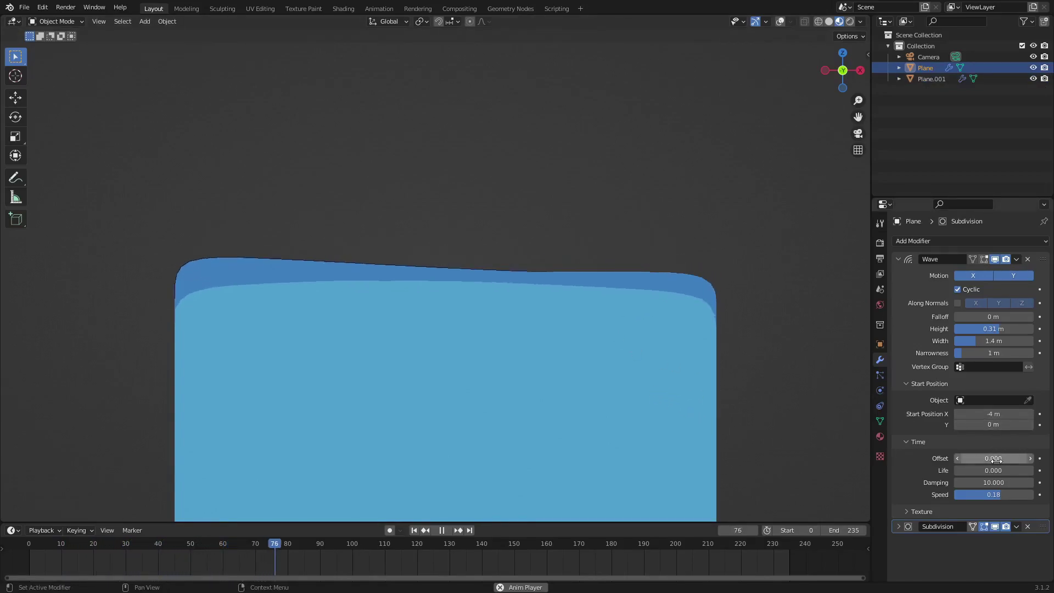
{"action": "left_click_drag", "start_coordinate": [998, 459], "coordinate": [883, 458]}
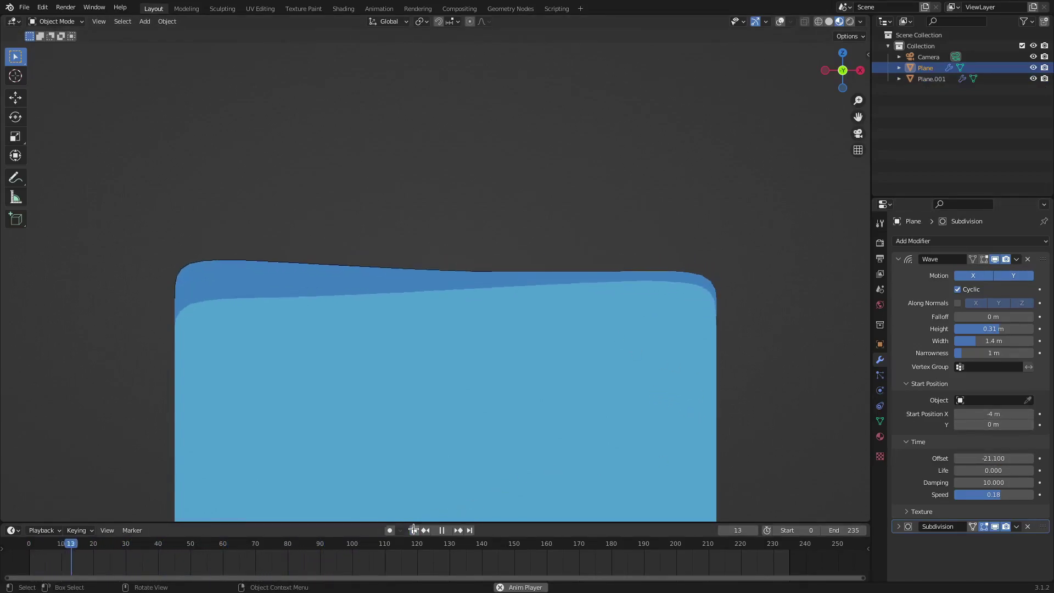
{"action": "left_click", "coordinate": [754, 543]}
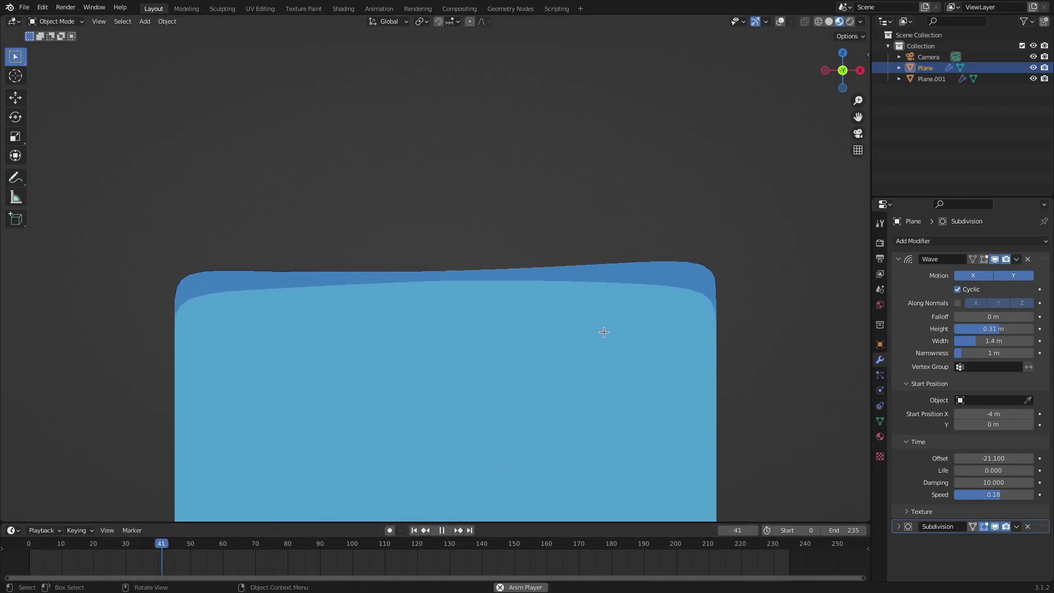
{"action": "middle_click_drag", "start_coordinate": [603, 333], "coordinate": [541, 355]}
{"action": "left_click", "coordinate": [693, 367]}
{"action": "key", "text": "shift+d"}
{"action": "right_click", "coordinate": [768, 363]}
{"action": "middle_click_drag", "start_coordinate": [700, 369], "coordinate": [680, 373]}
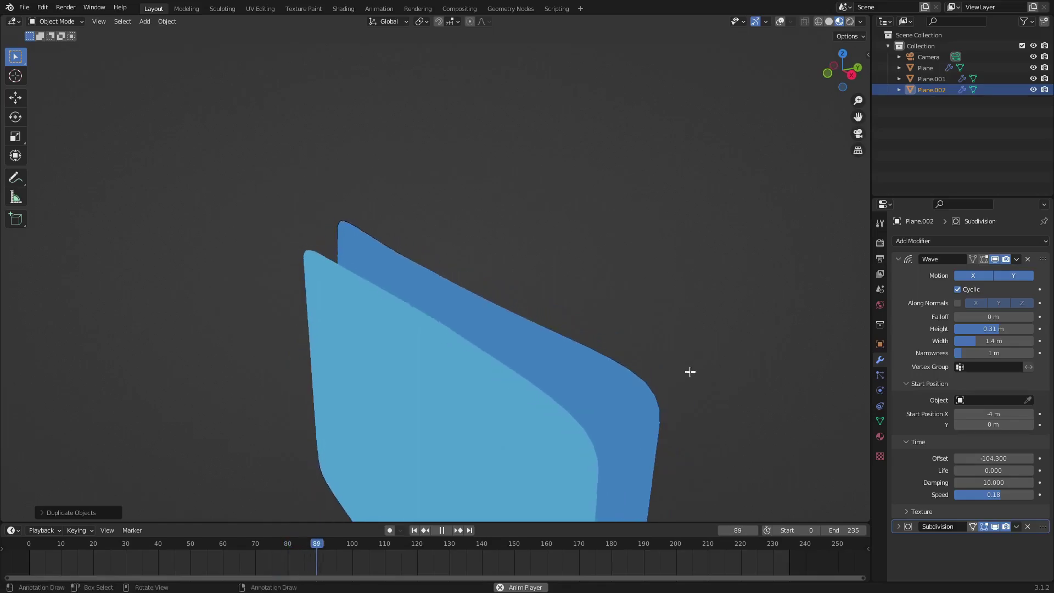
{"action": "key", "text": "Delete"}
Step: Duplicate the darker plane and place the copy behind it along the Y axis, slightly higher than the original
{"action": "left_click", "coordinate": [596, 371]}
{"action": "key", "text": "shift+d"}
{"action": "key", "text": "y"}
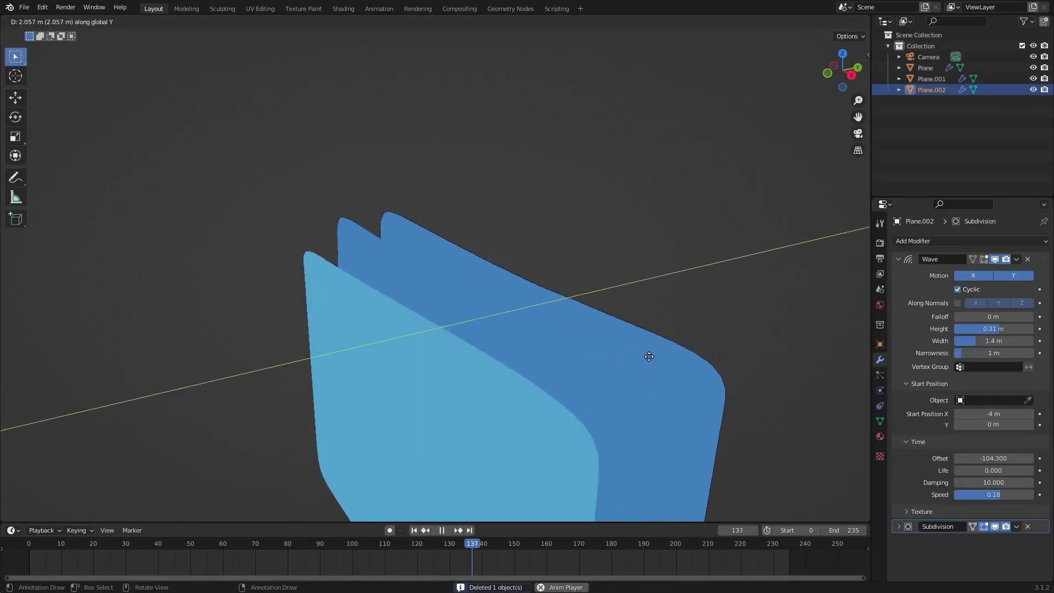
{"action": "key", "text": "y"}
{"action": "left_click", "coordinate": [661, 336]}
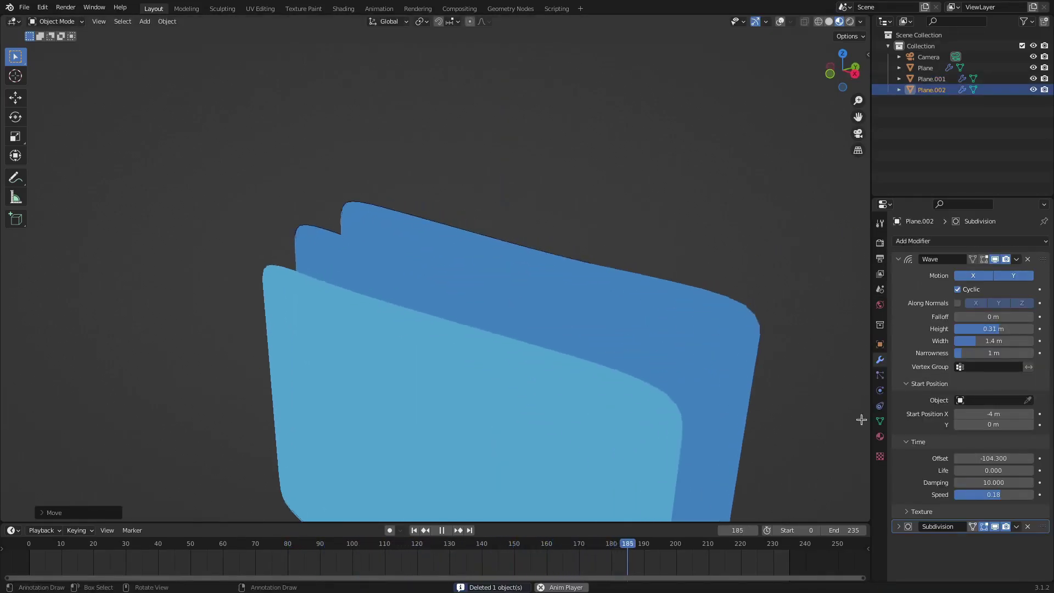
Step: Give the rearmost plane its own copy of the material named "darkest" and lower its emission color's brightness
{"action": "left_click", "coordinate": [880, 436]}
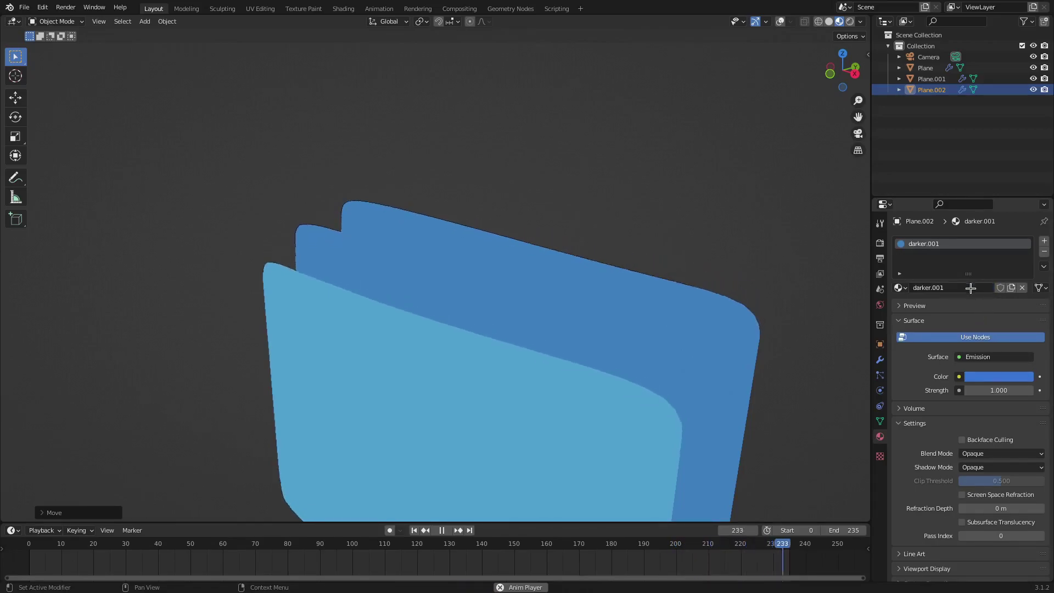
{"action": "left_click", "coordinate": [968, 288]}
{"action": "type", "text": "darkest"}
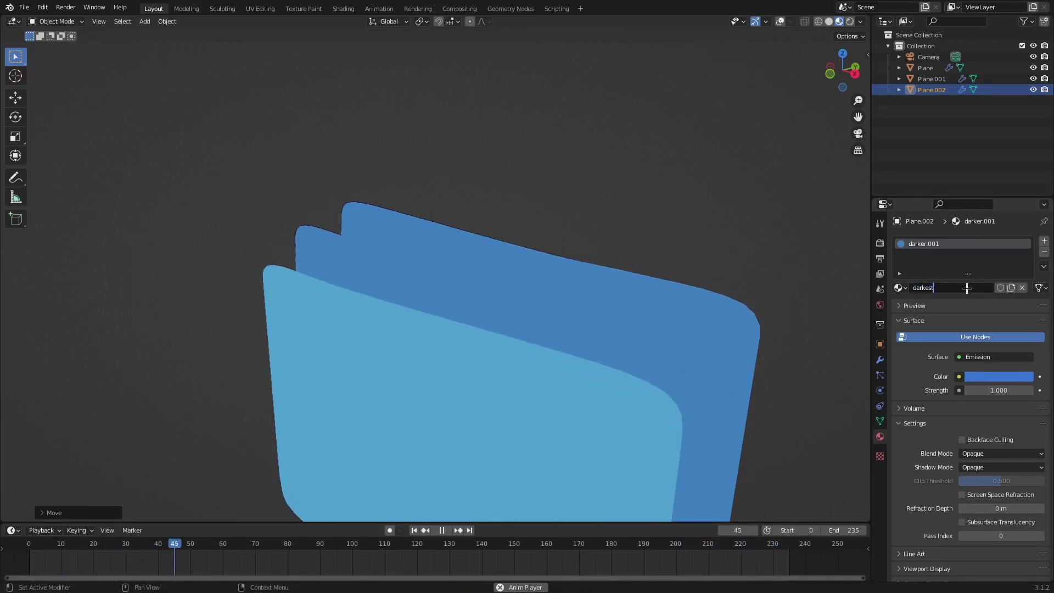
{"action": "key", "text": "Return"}
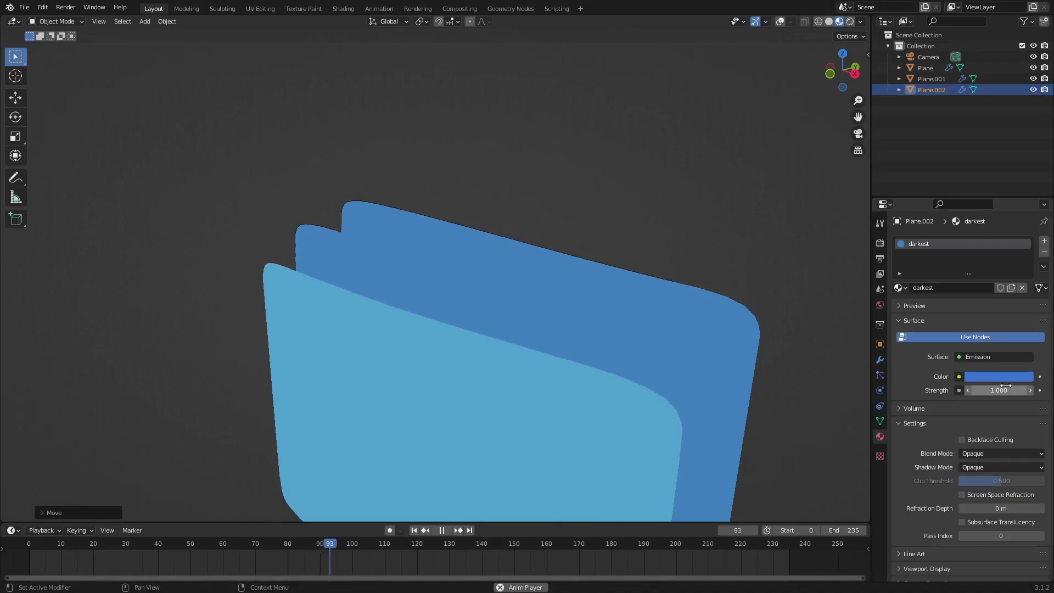
{"action": "left_click", "coordinate": [1000, 375]}
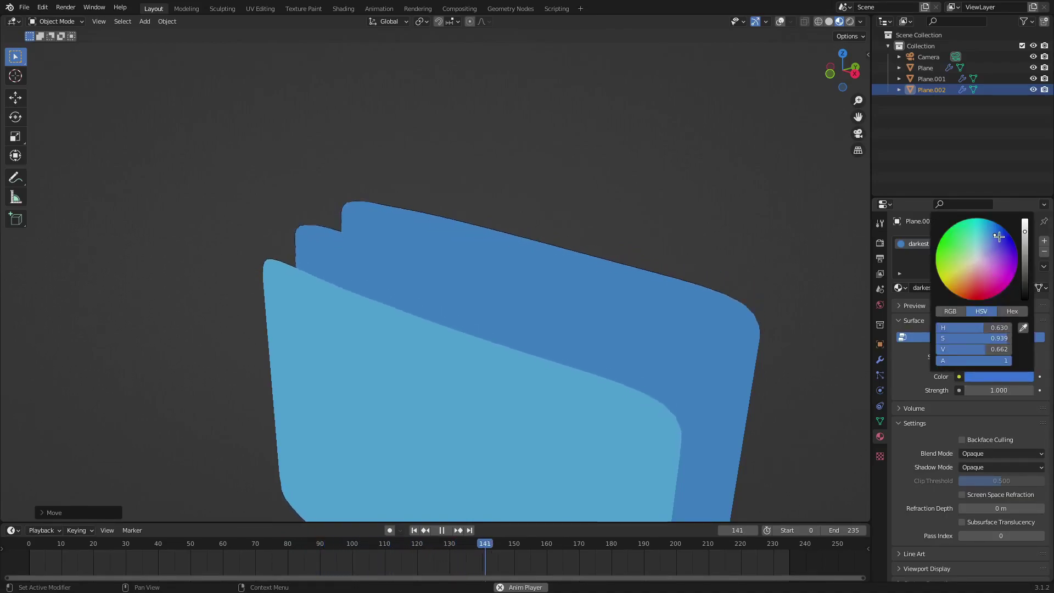
{"action": "left_click_drag", "start_coordinate": [1025, 232], "coordinate": [1024, 241]}
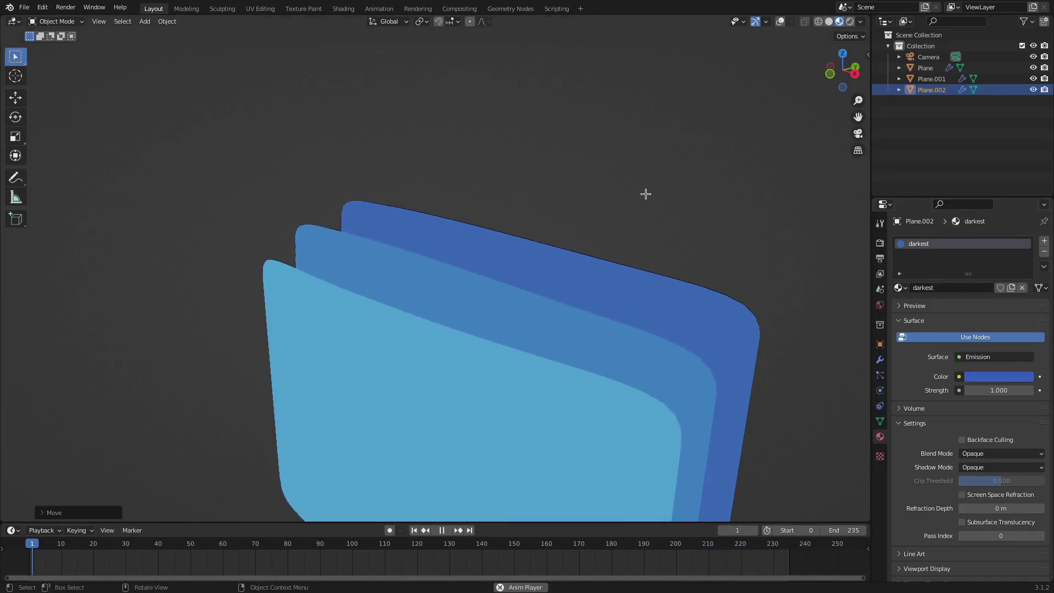
Step: View the three layered waves through the scene camera
{"action": "key", "text": "KP_0"}
{"action": "middle_click_drag", "start_coordinate": [589, 362], "coordinate": [610, 313], "text": "shift"}
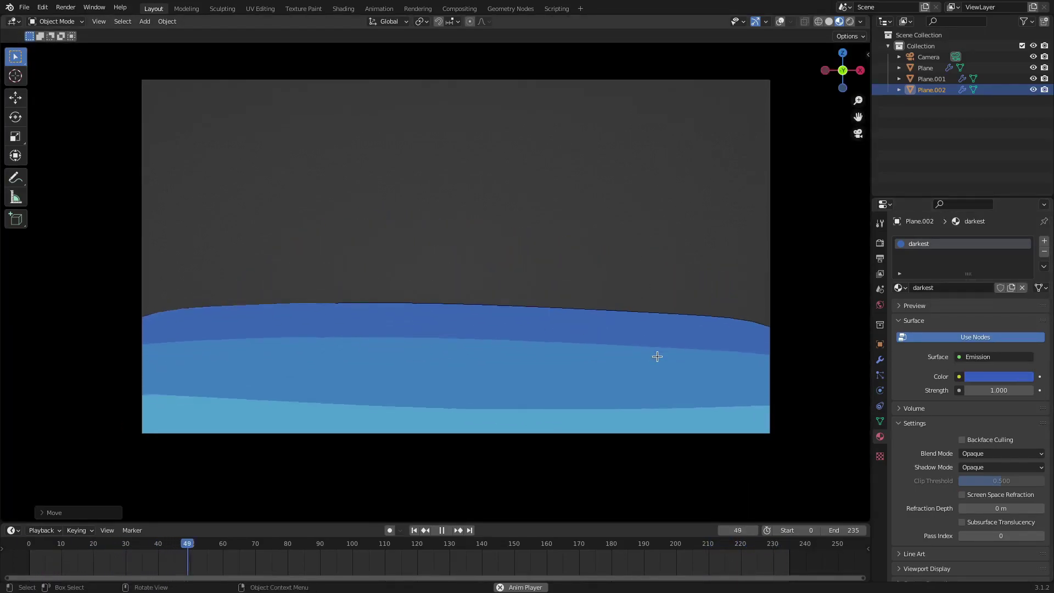
Step: Set the rearmost plane's Wave time offset to -342.5 and clear the selection to check the layered motion
{"action": "left_click", "coordinate": [881, 358]}
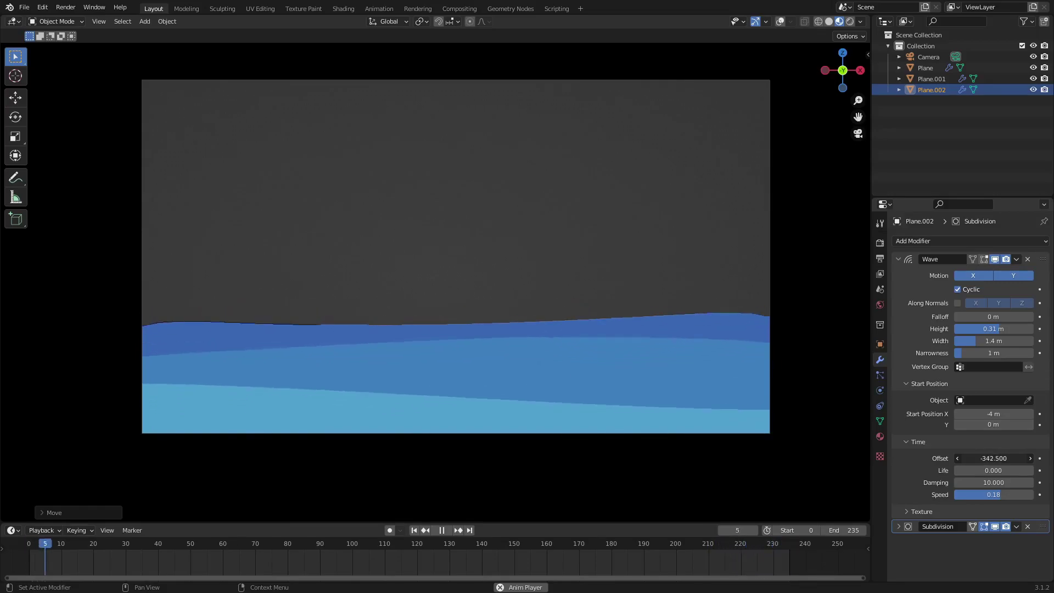
{"action": "scroll", "coordinate": [594, 344], "scroll_direction": "down", "scroll_amount": 4}
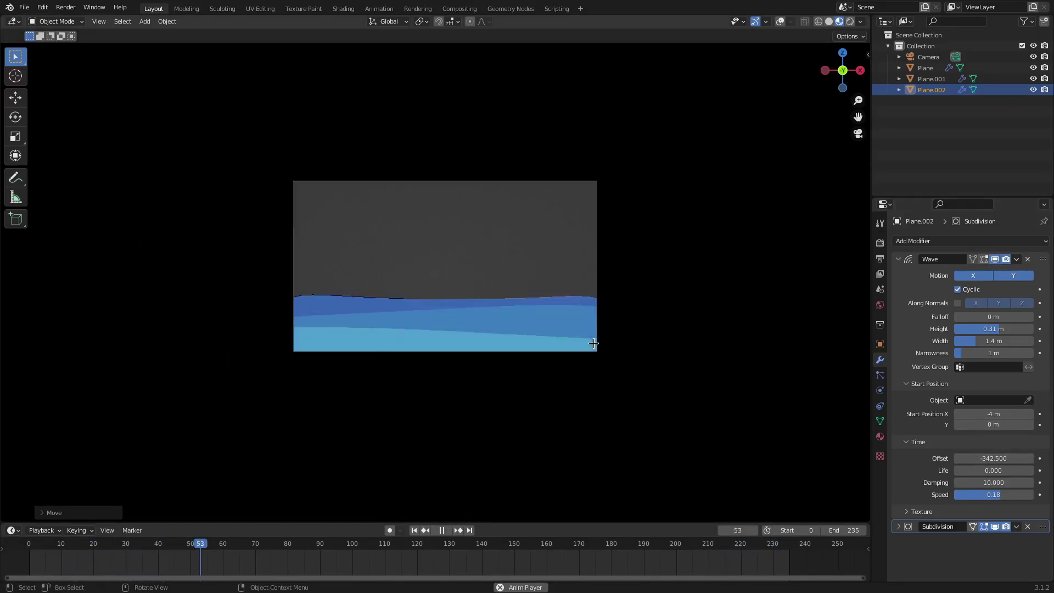
{"action": "scroll", "coordinate": [605, 355], "scroll_direction": "down", "scroll_amount": 2}
{"action": "left_click", "coordinate": [631, 325]}
{"action": "scroll", "coordinate": [546, 252], "scroll_direction": "up", "scroll_amount": 4}
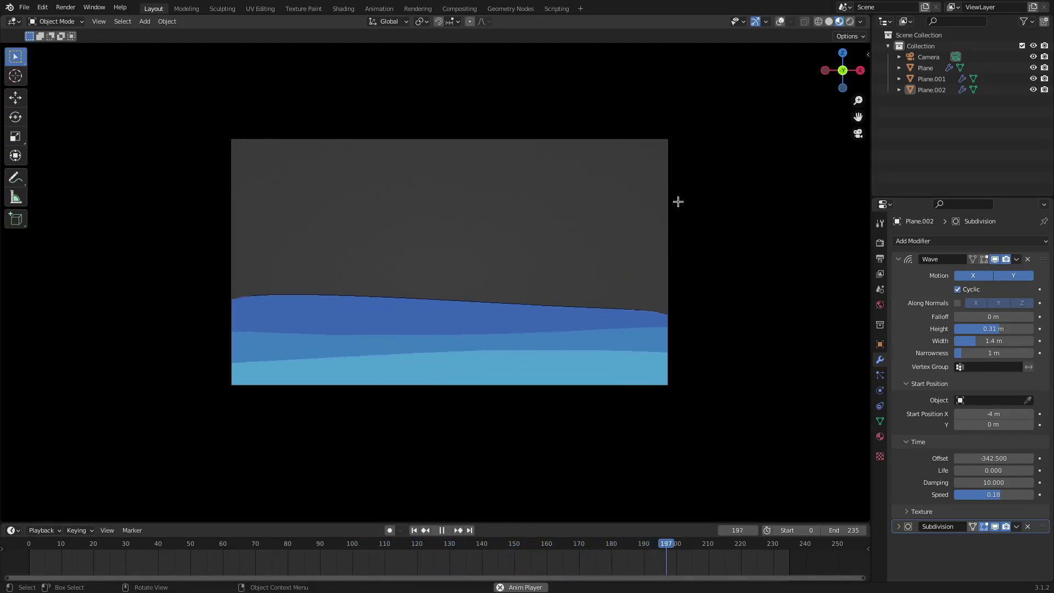
{"action": "key", "text": "z"}
{"action": "key", "text": "Escape"}
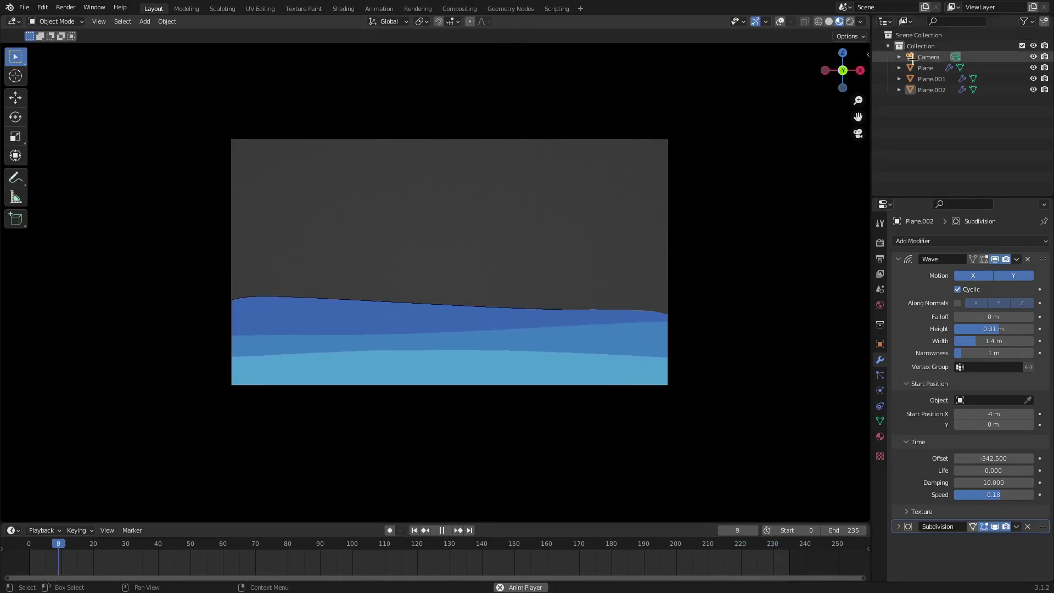
Step: Move the camera vertically to a Z location of about 2.82 m so the waves fill more of the frame
{"action": "left_click", "coordinate": [915, 57]}
{"action": "key", "text": "g"}
{"action": "key", "text": "z"}
{"action": "key", "text": "z"}
{"action": "left_click", "coordinate": [729, 157]}
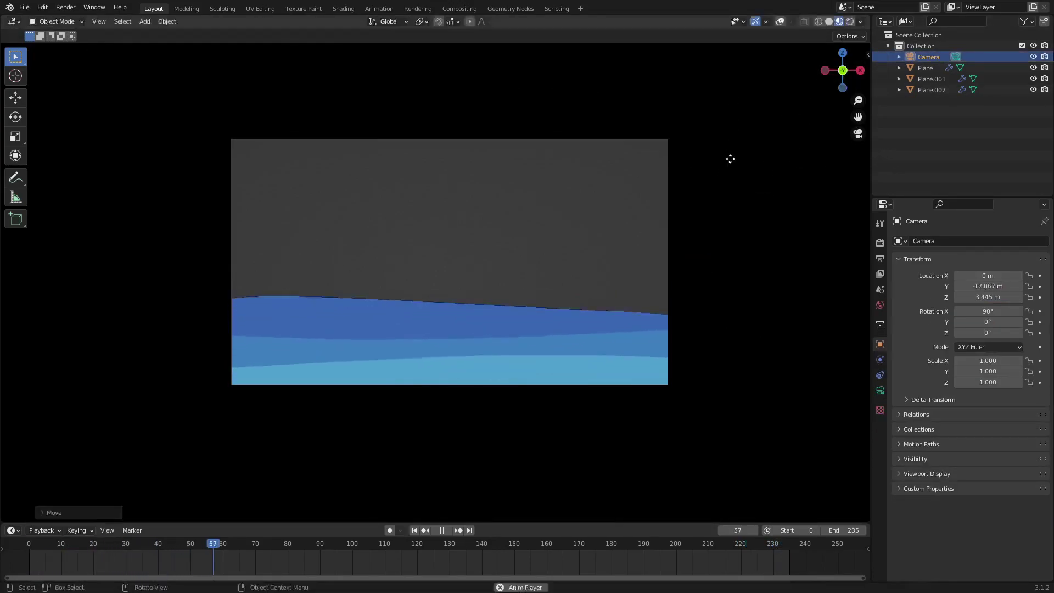
{"action": "key", "text": "g"}
{"action": "key", "text": "z"}
{"action": "left_click", "coordinate": [733, 221]}
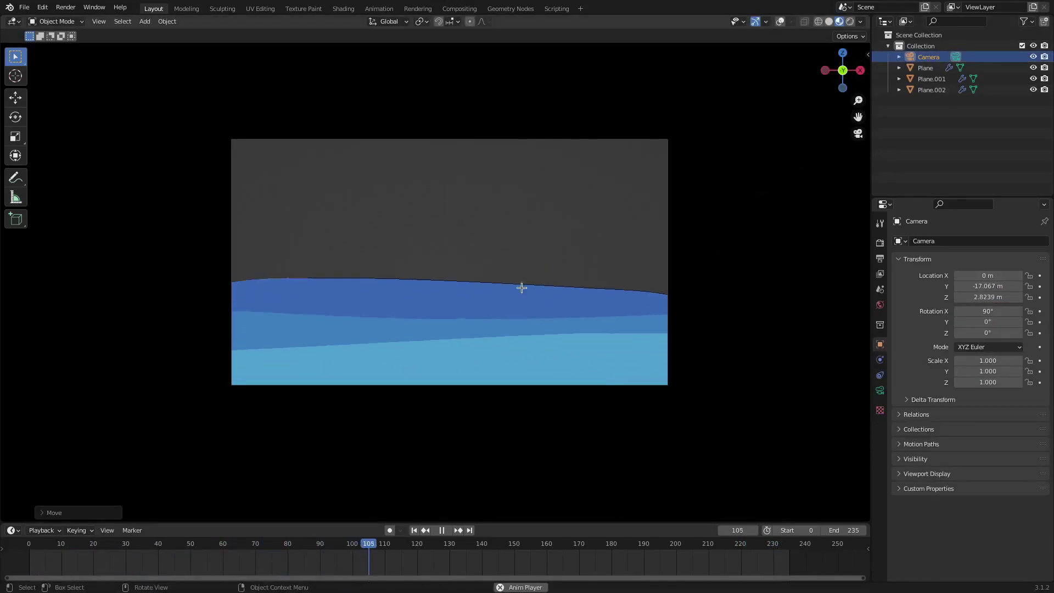
{"action": "scroll", "coordinate": [288, 318], "scroll_direction": "up", "scroll_amount": 2}
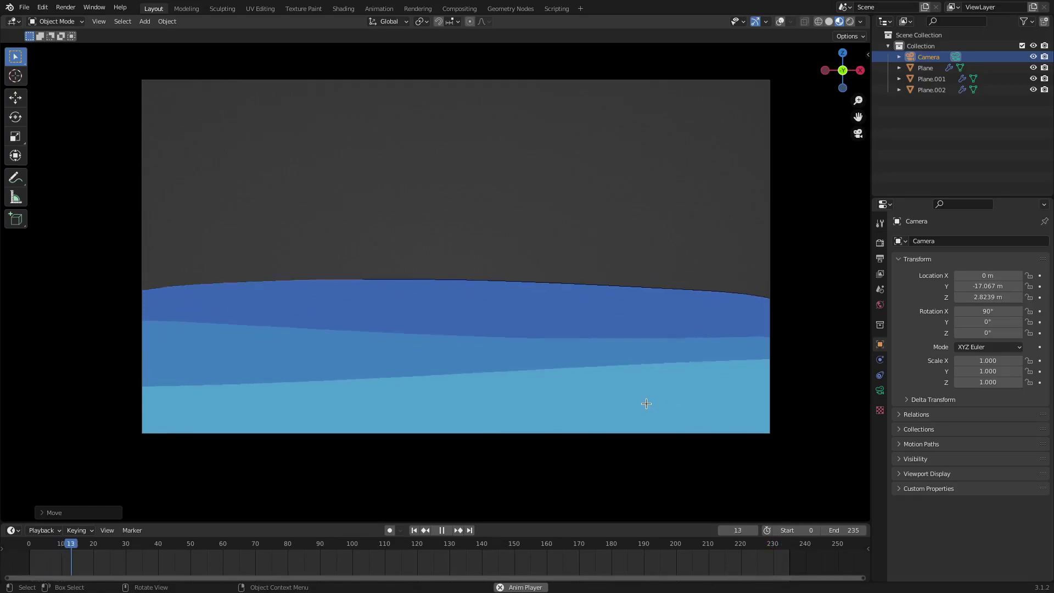
Step: Slow the Wave modifiers by setting the speed to 0.10 on the middle plane and 0.08 on the front plane
{"action": "left_click", "coordinate": [729, 395]}
{"action": "left_click", "coordinate": [843, 391]}
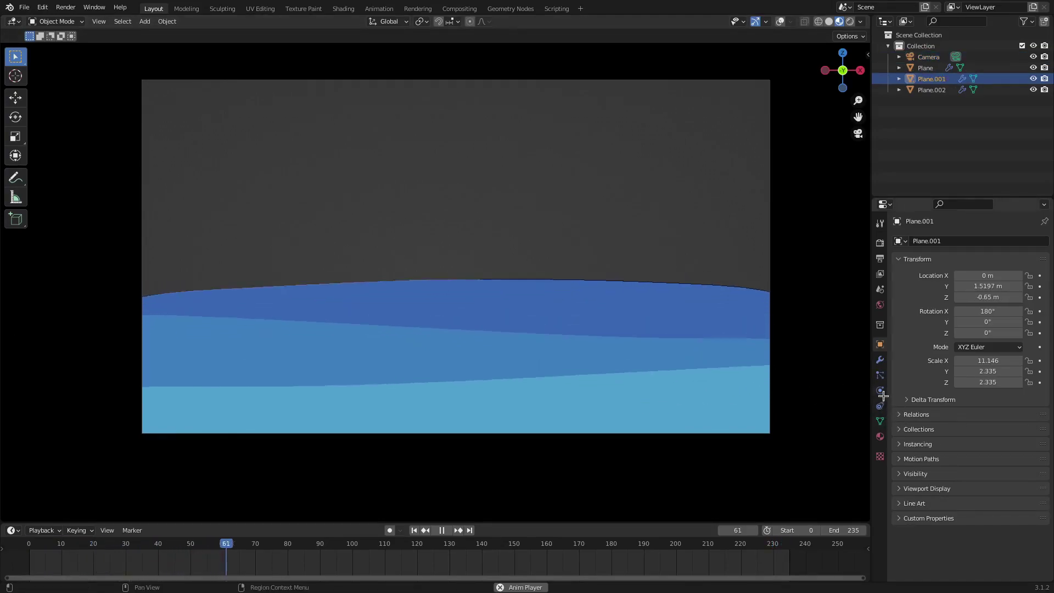
{"action": "left_click", "coordinate": [880, 360]}
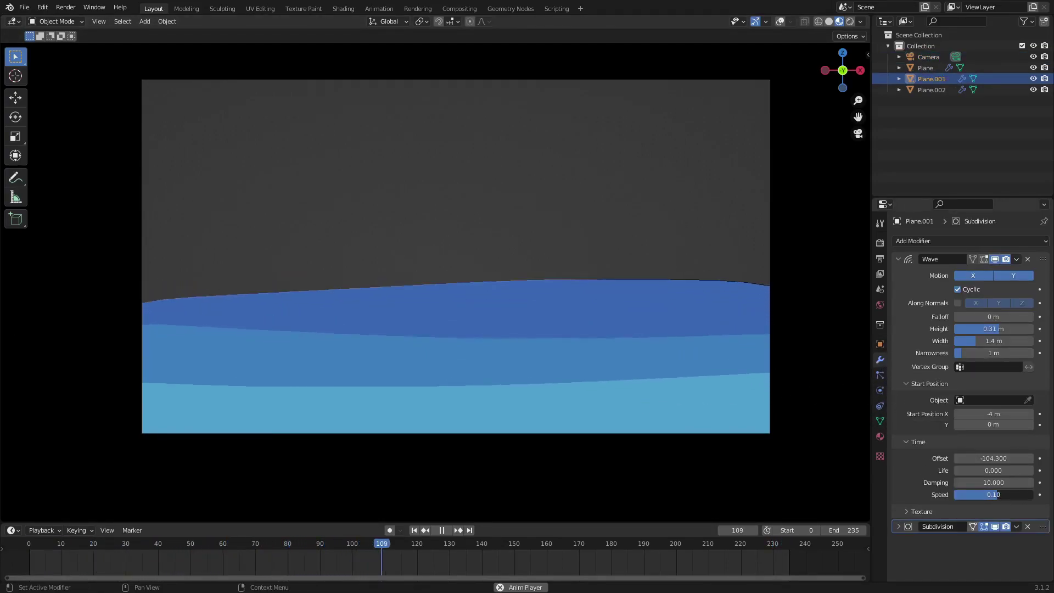
{"action": "left_click", "coordinate": [626, 384]}
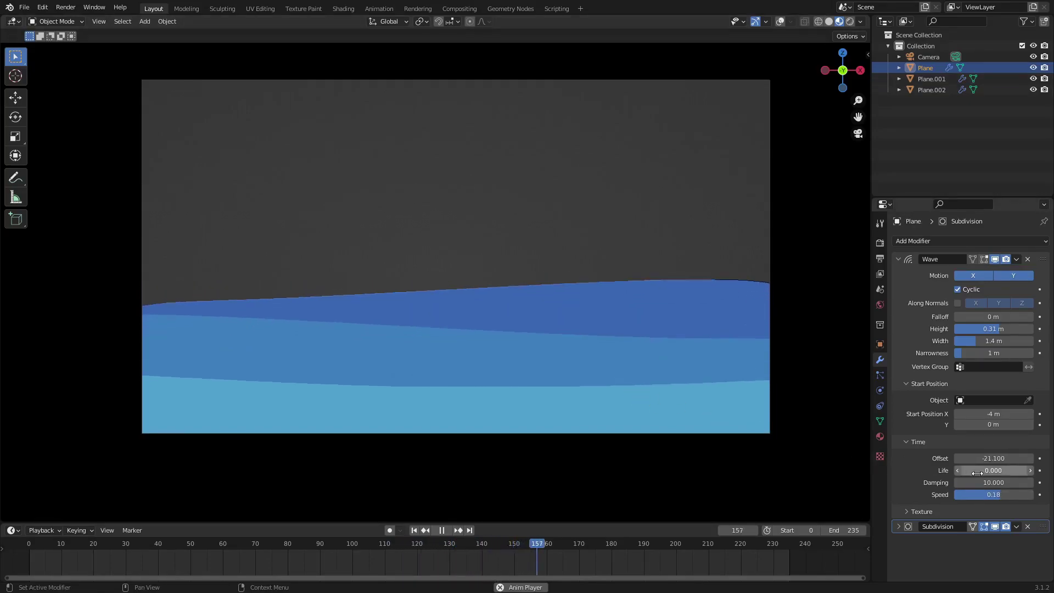
{"action": "left_click_drag", "start_coordinate": [988, 495], "coordinate": [991, 495]}
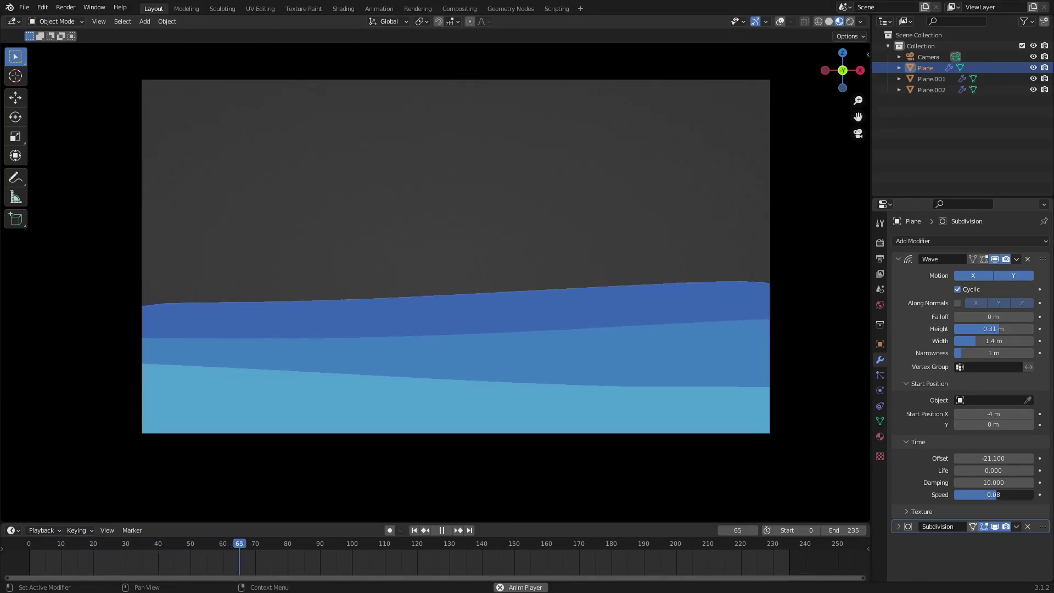
Step: Set the Wave speed of the rearmost, darkest plane to 0.11
{"action": "left_click", "coordinate": [635, 331]}
{"action": "left_click", "coordinate": [650, 306]}
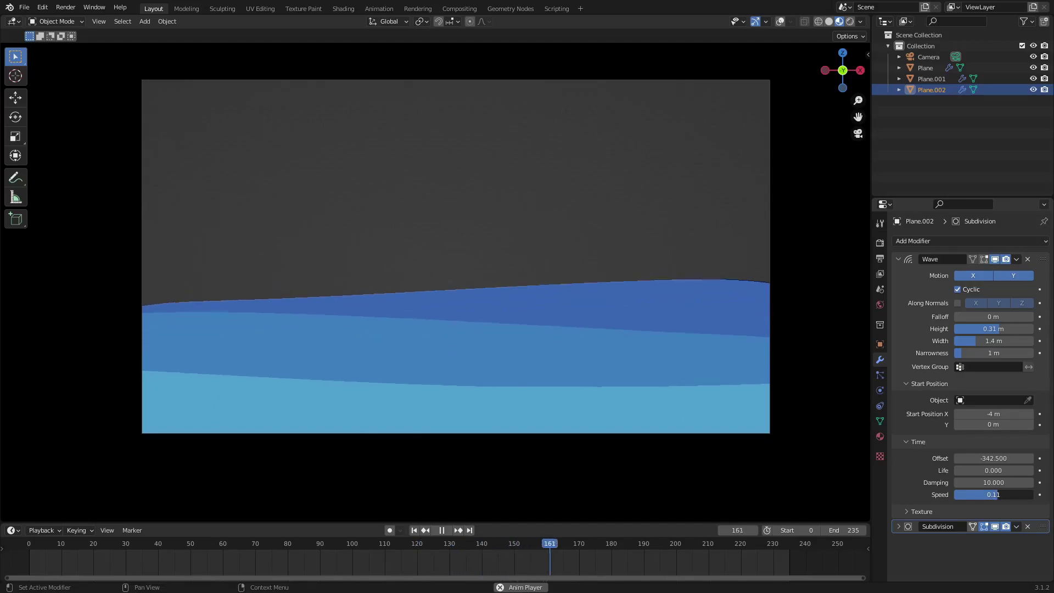
{"action": "scroll", "coordinate": [670, 336], "scroll_direction": "down", "scroll_amount": 3}
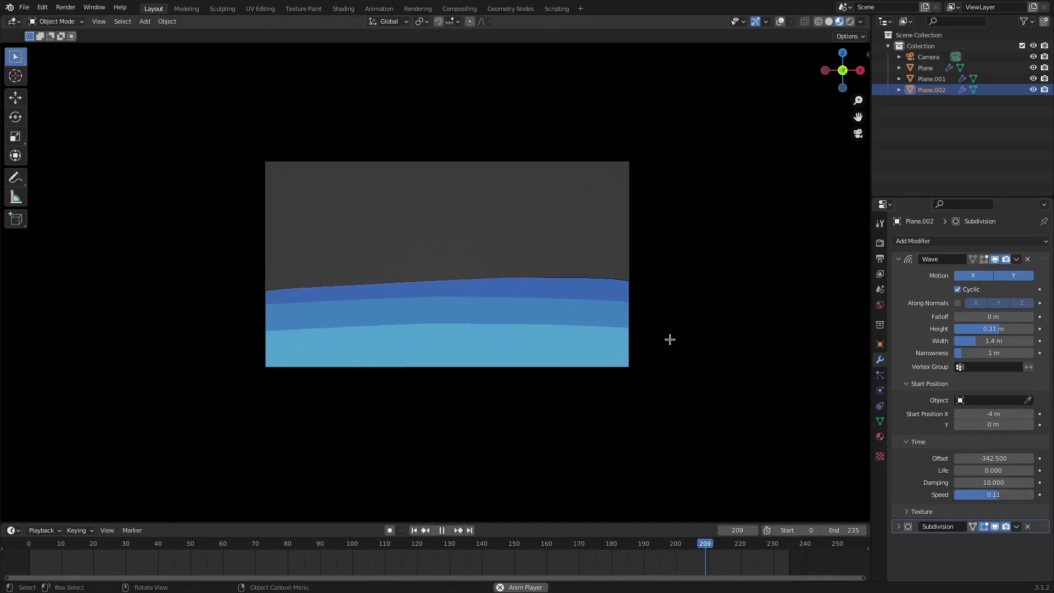
{"action": "scroll", "coordinate": [670, 334], "scroll_direction": "up", "scroll_amount": 1}
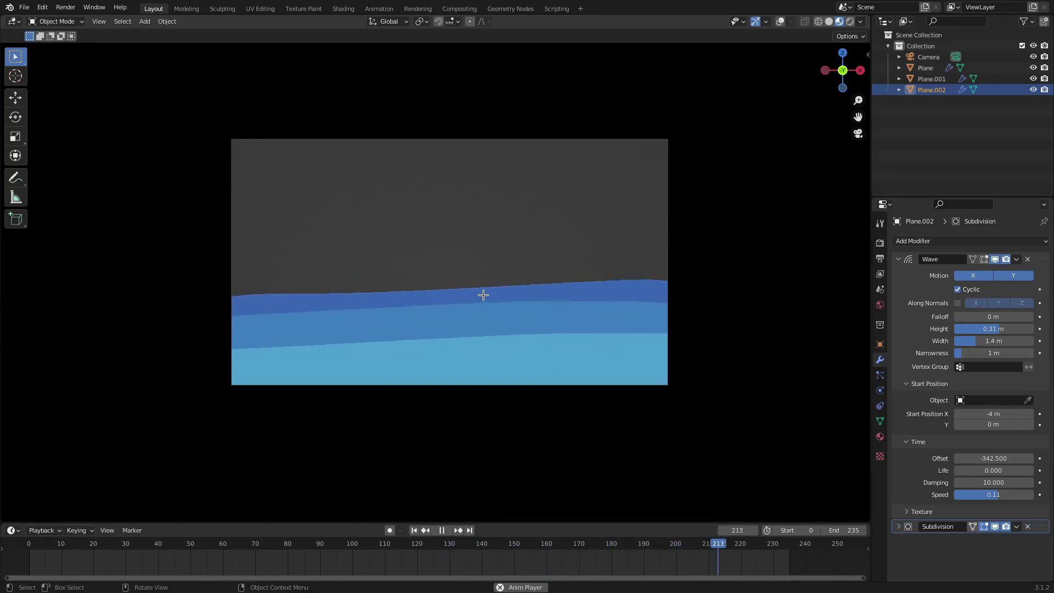
Step: Open the world background settings and switch the viewport to rendered shading
{"action": "scroll", "coordinate": [627, 278], "scroll_direction": "up", "scroll_amount": 2}
{"action": "left_click", "coordinate": [880, 304]}
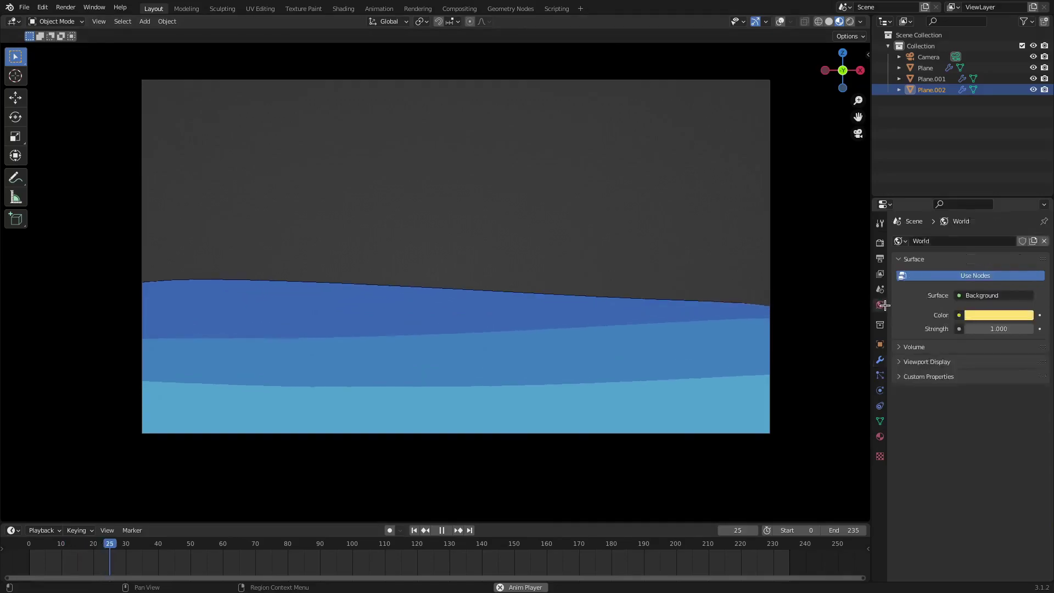
{"action": "scroll", "coordinate": [824, 301], "scroll_direction": "down", "scroll_amount": 1}
{"action": "left_click", "coordinate": [849, 22]}
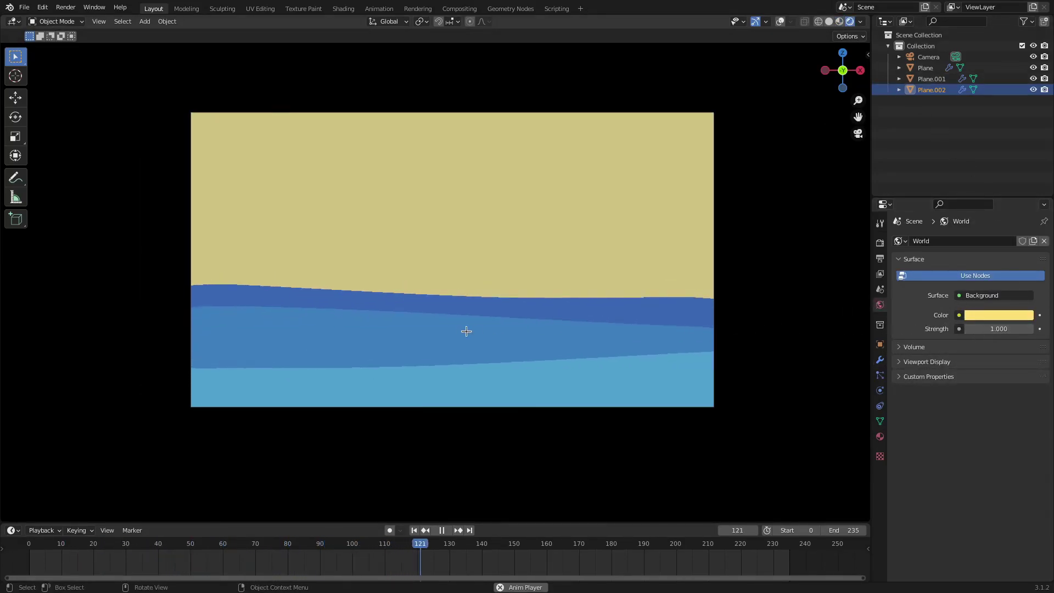
{"action": "scroll", "coordinate": [455, 371], "scroll_direction": "down", "scroll_amount": 2}
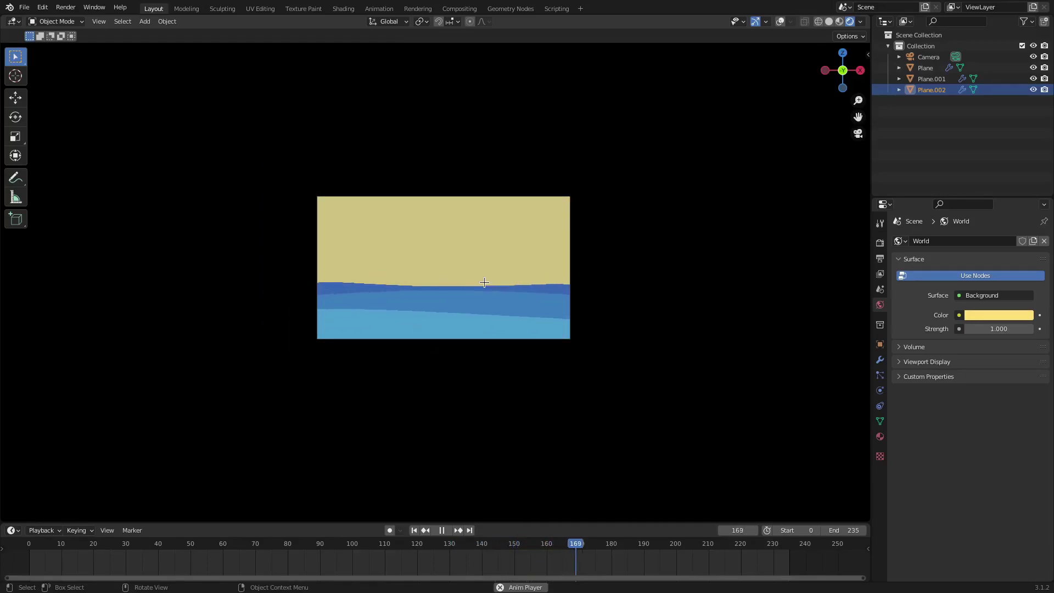
{"action": "scroll", "coordinate": [493, 291], "scroll_direction": "up", "scroll_amount": 4}
{"action": "scroll", "coordinate": [596, 308], "scroll_direction": "down", "scroll_amount": 3}
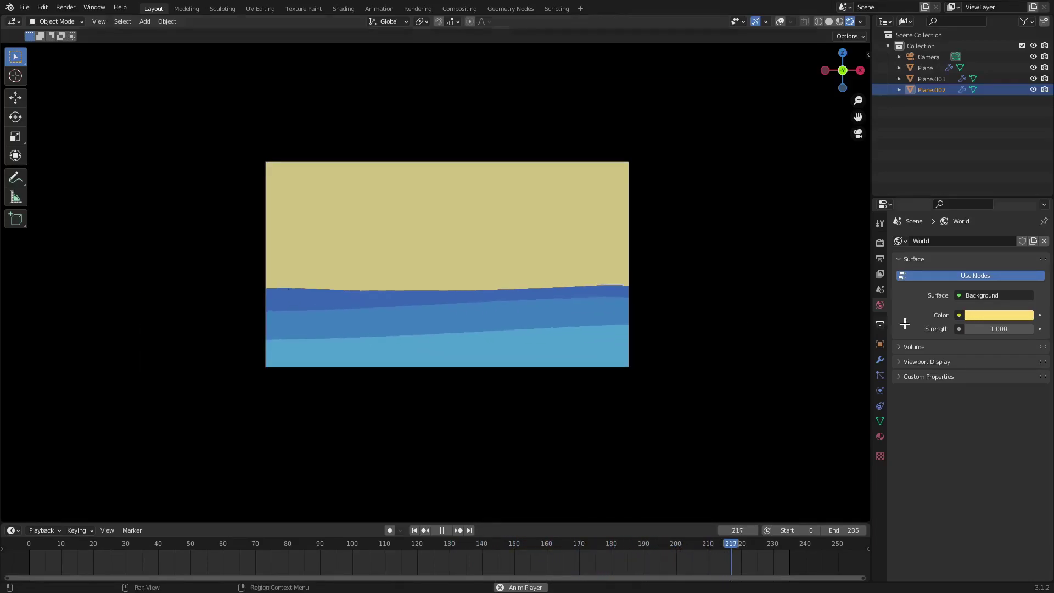
Step: Change the world background color to a light sky blue, about hue 0.591, saturation 0.721 and value 1.000
{"action": "left_click", "coordinate": [983, 315]}
{"action": "left_click_drag", "start_coordinate": [976, 227], "coordinate": [981, 190]}
{"action": "scroll", "coordinate": [748, 247], "scroll_direction": "up", "scroll_amount": 4}
{"action": "scroll", "coordinate": [748, 244], "scroll_direction": "down", "scroll_amount": 2}
{"action": "scroll", "coordinate": [703, 271], "scroll_direction": "up", "scroll_amount": 7}
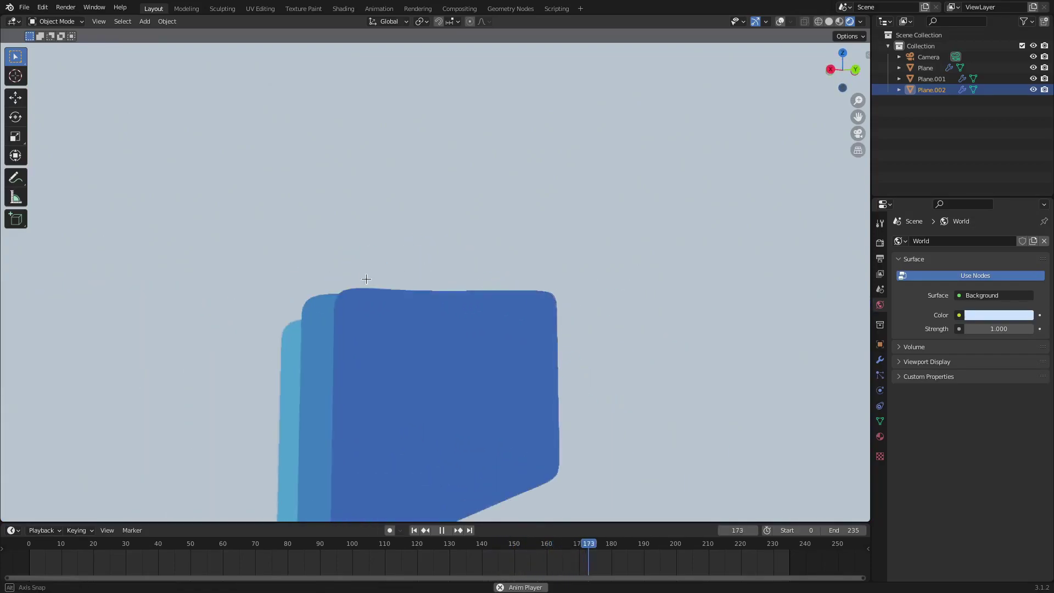
{"action": "scroll", "coordinate": [665, 291], "scroll_direction": "down", "scroll_amount": 7}
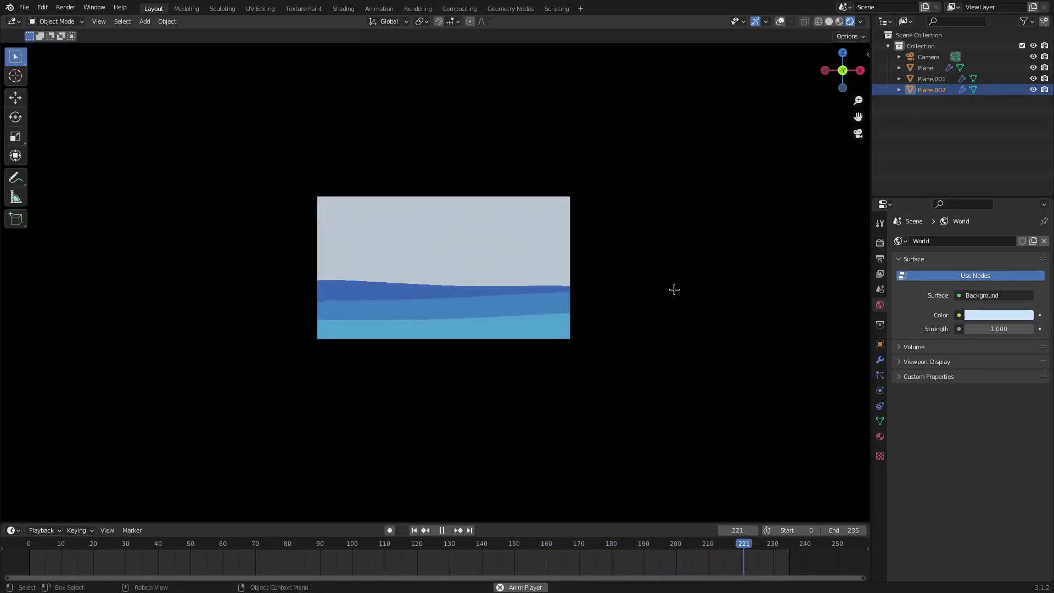
{"action": "scroll", "coordinate": [759, 287], "scroll_direction": "up", "scroll_amount": 4}
{"action": "left_click", "coordinate": [985, 314]}
{"action": "left_click", "coordinate": [986, 181]}
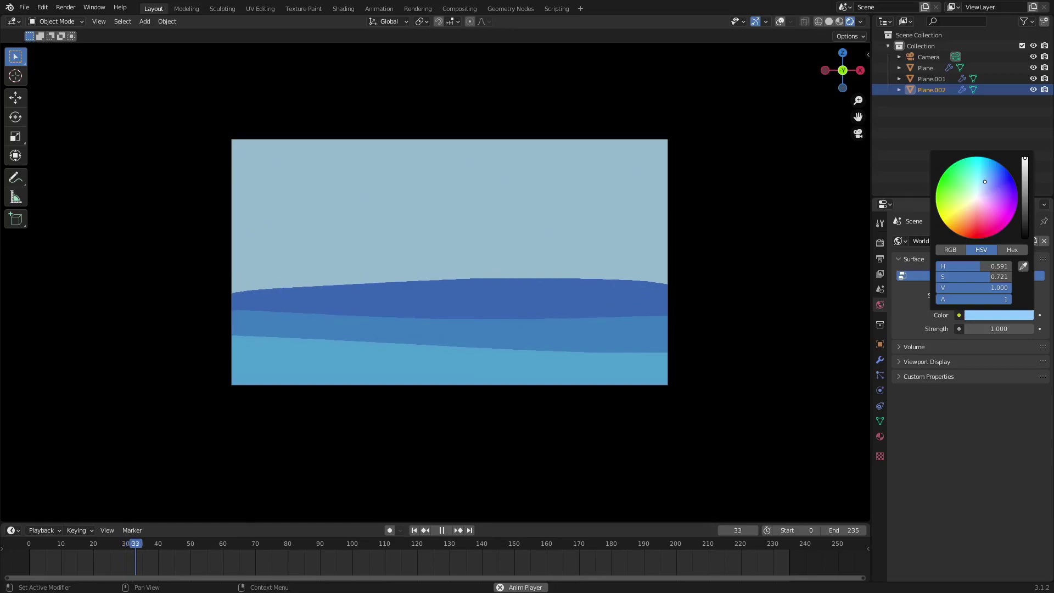
{"action": "scroll", "coordinate": [812, 223], "scroll_direction": "up", "scroll_amount": 1}
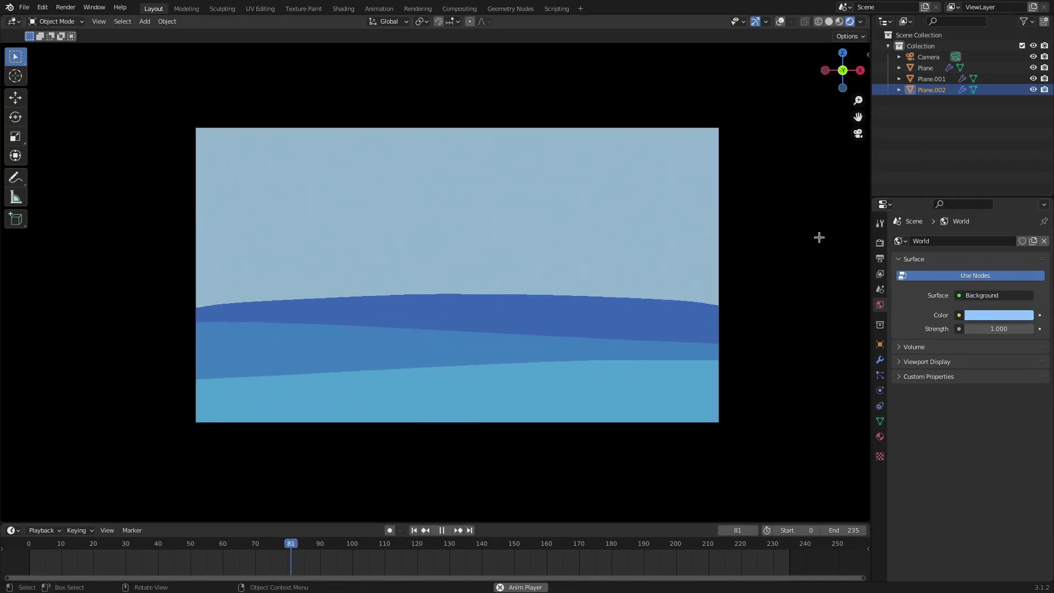